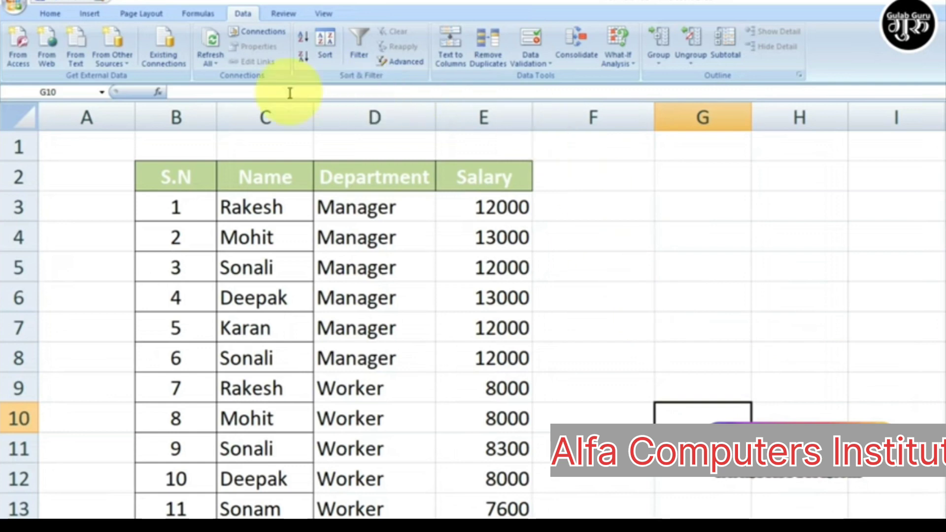
- Examine how the salary table is divided into Manager, Worker and Packer departments from row 3 to row 22
click(593, 207)
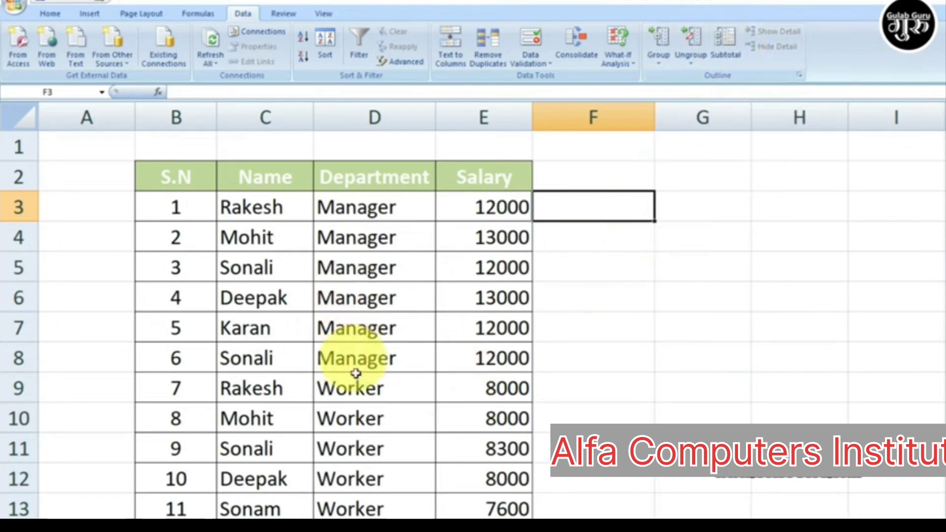
scroll(389, 387, down, 5)
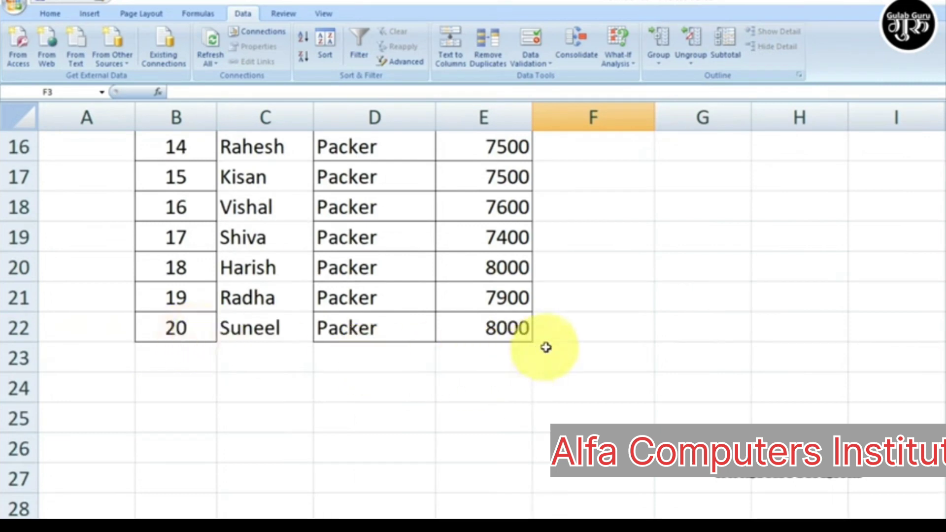
scroll(546, 347, up, 2)
scroll(545, 348, up, 3)
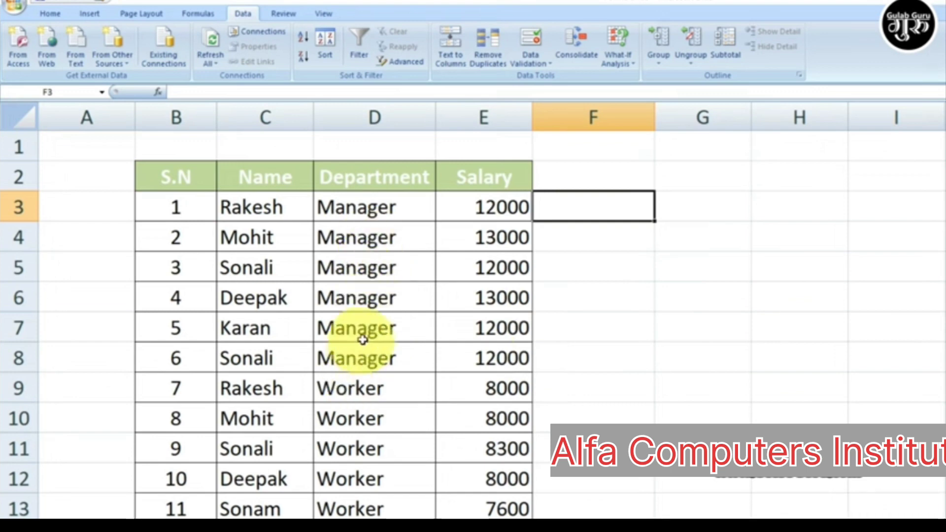
scroll(369, 335, down, 4)
scroll(363, 339, down, 1)
scroll(380, 344, up, 5)
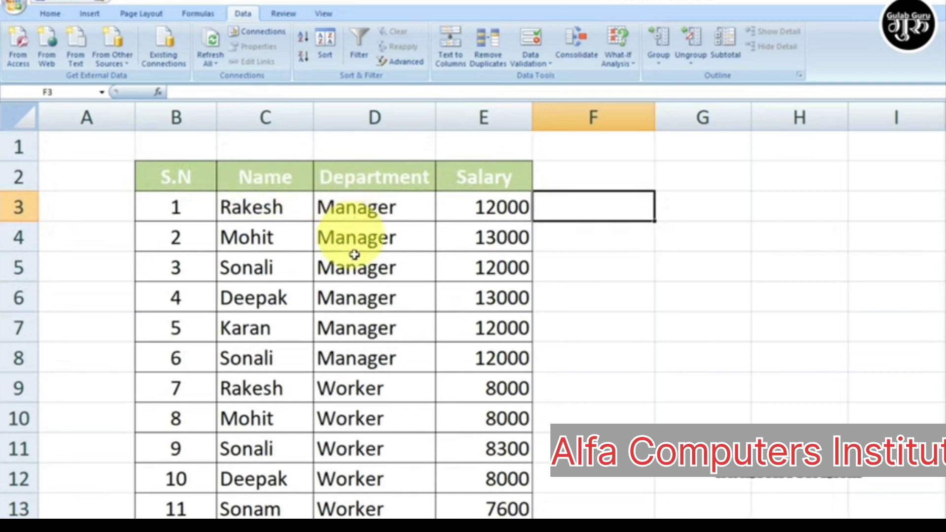
scroll(371, 441, down, 1)
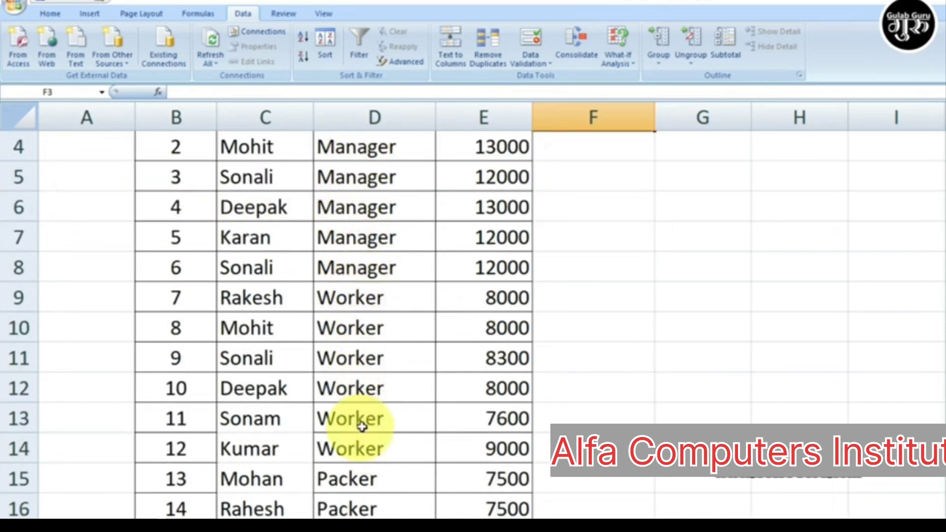
scroll(387, 424, down, 2)
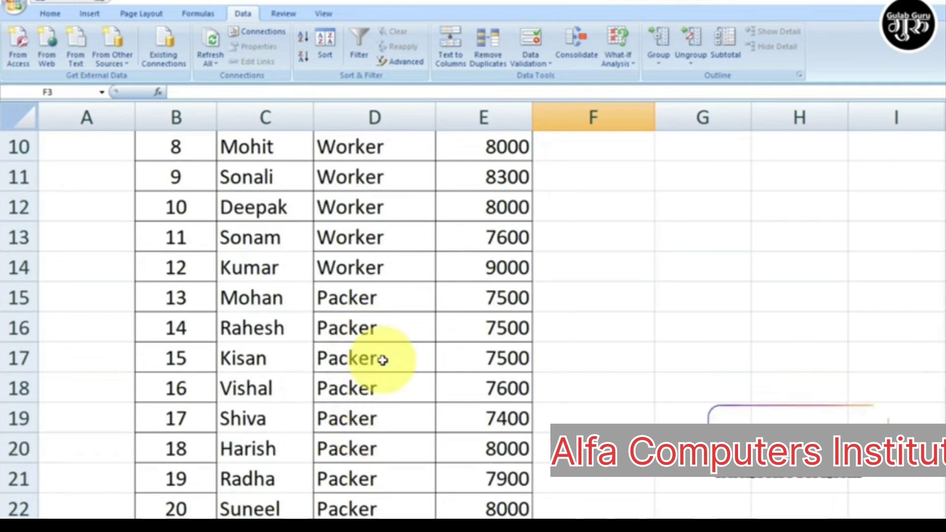
scroll(385, 360, up, 3)
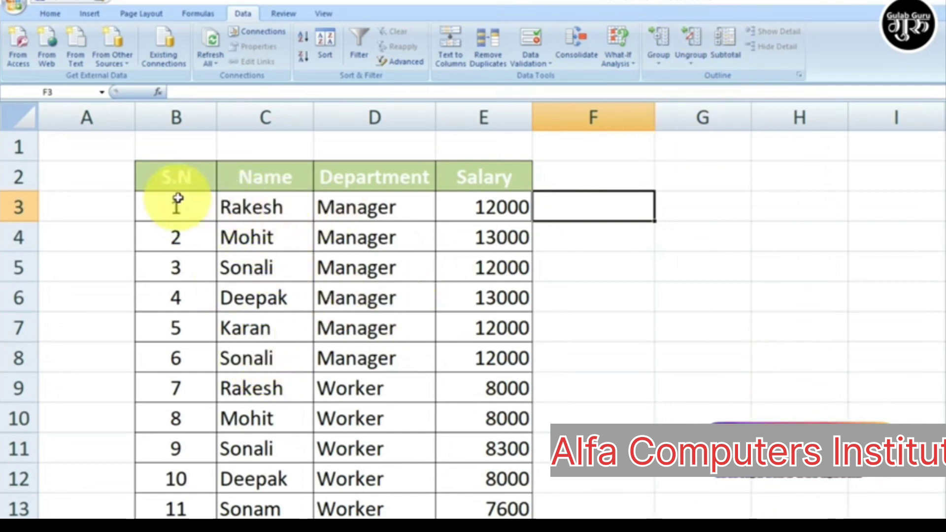
- Group the Manager rows 3 to 8 of the salary table into an outline group
drag(179, 199, 198, 370)
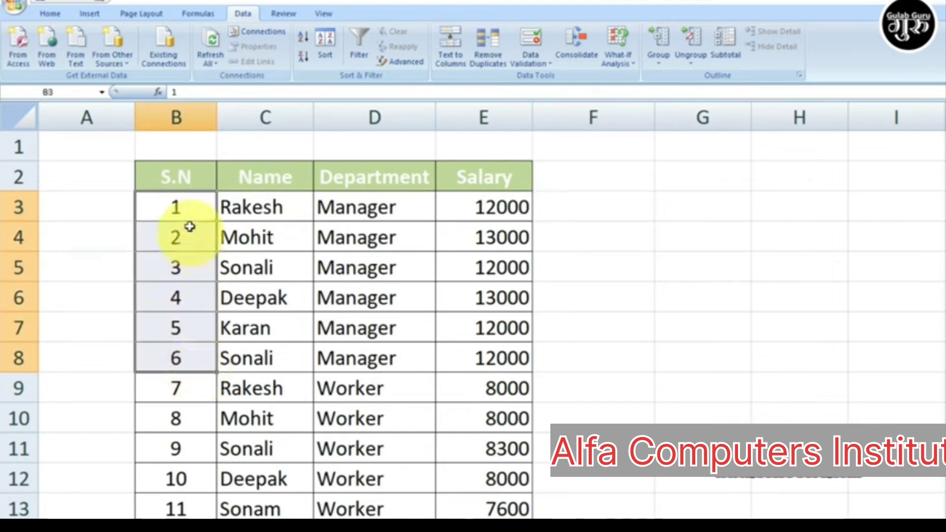
drag(22, 210, 17, 368)
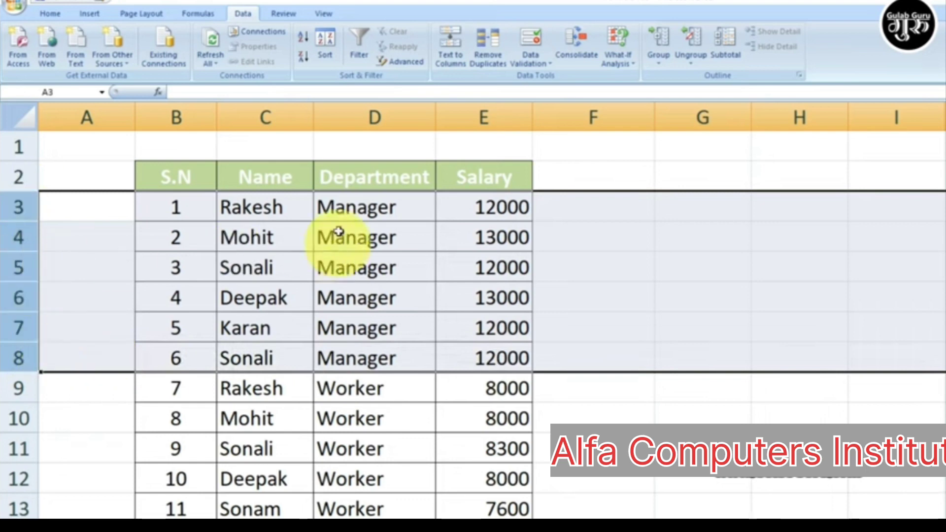
click(660, 40)
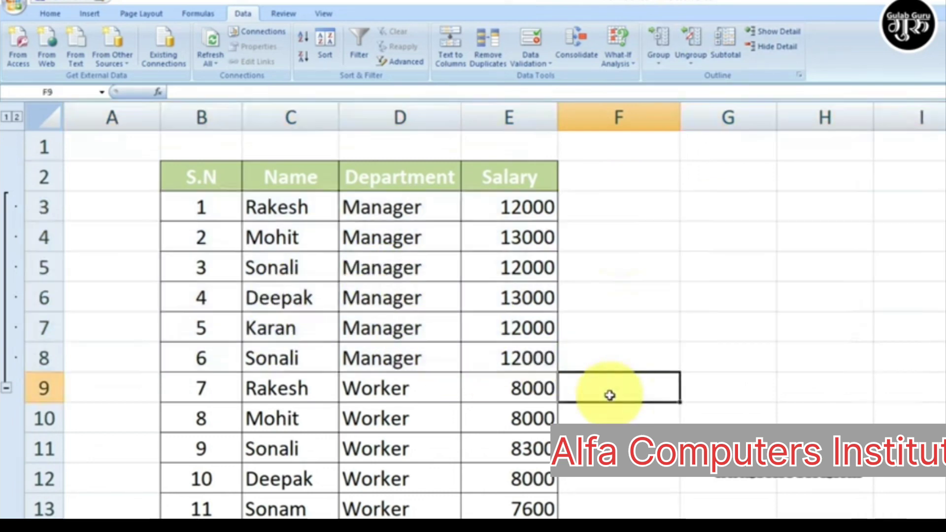
click(611, 390)
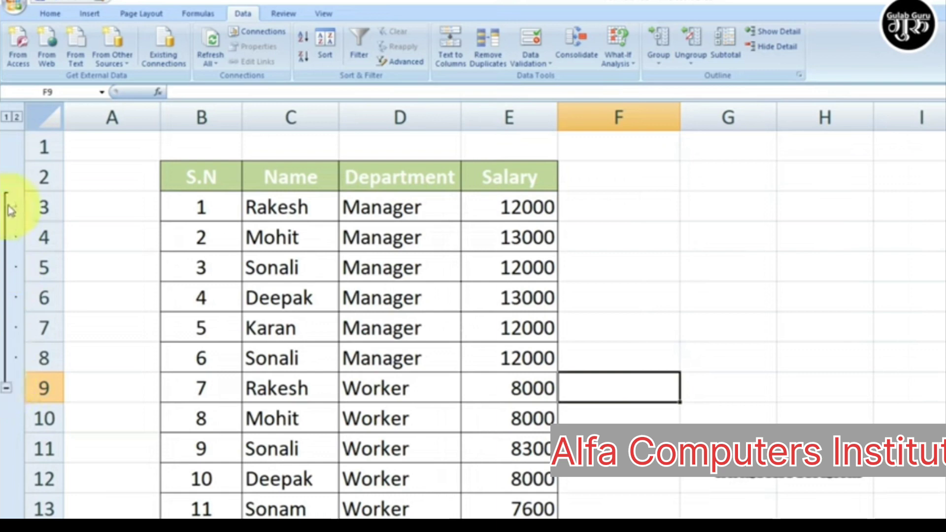
- Collapse and re-expand the Manager row group, and repeat this with Hide Detail and Show Detail
click(7, 391)
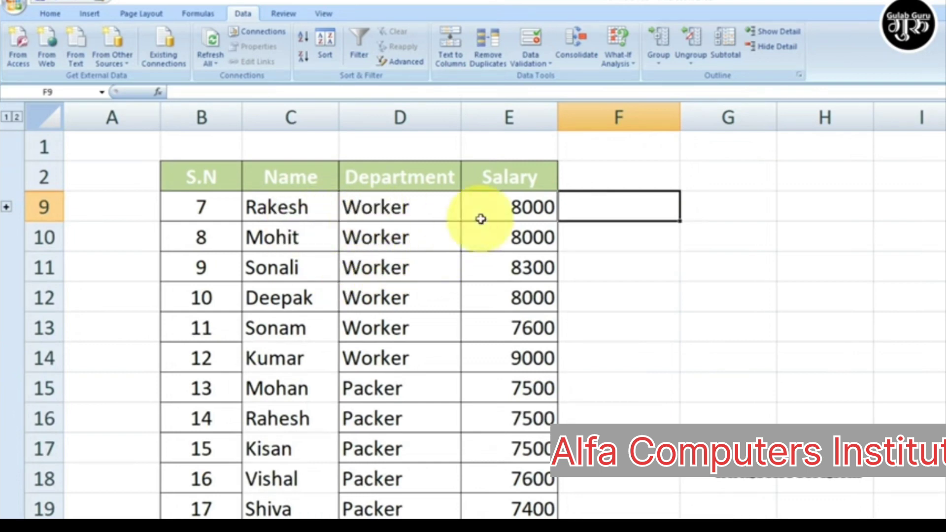
click(7, 210)
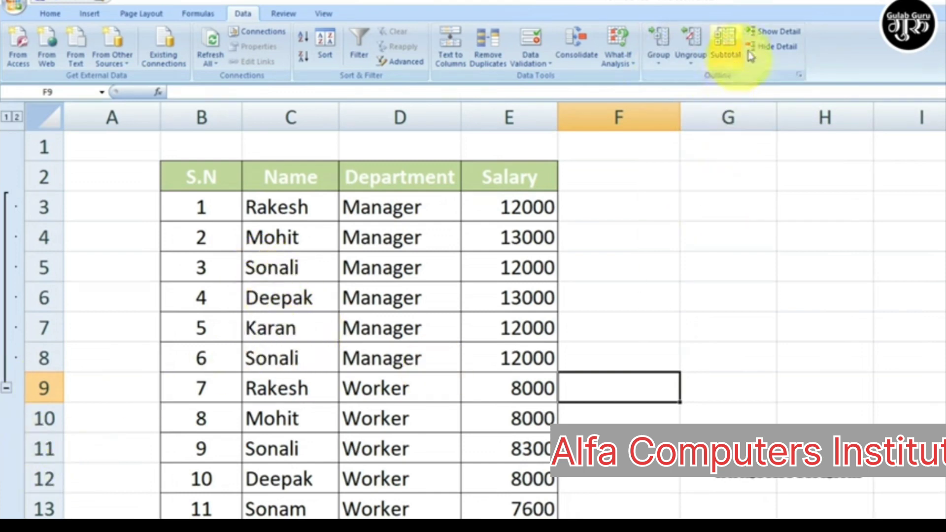
click(777, 48)
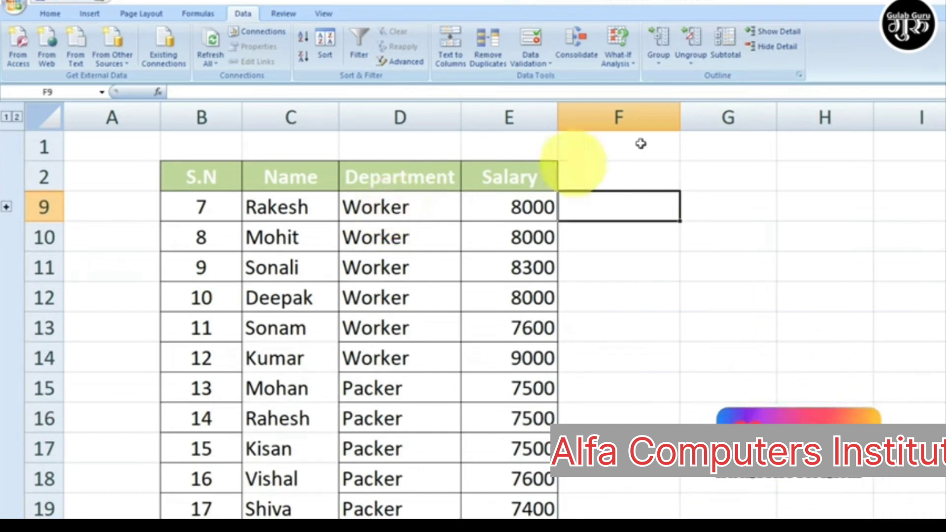
click(778, 31)
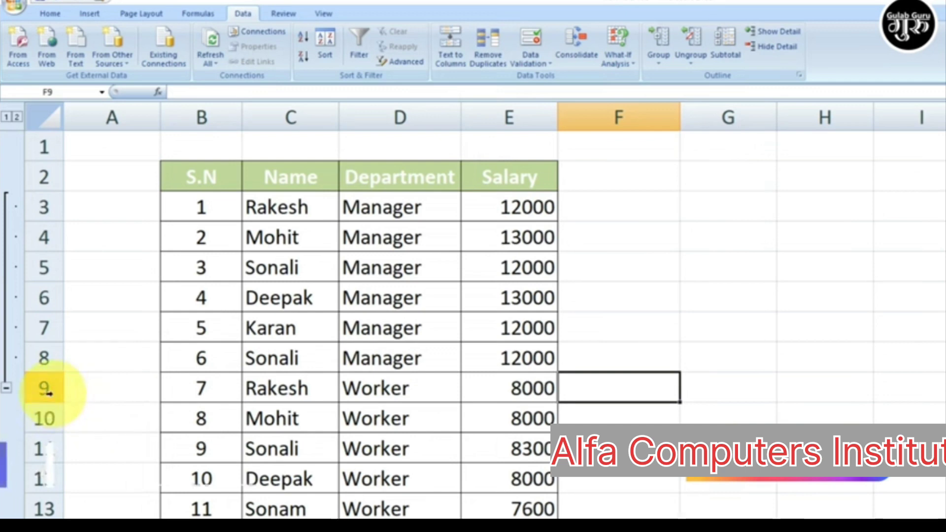
- Group the Worker rows 9 to 14, and group the Packer rows 15 to 22 as well
drag(45, 388, 49, 507)
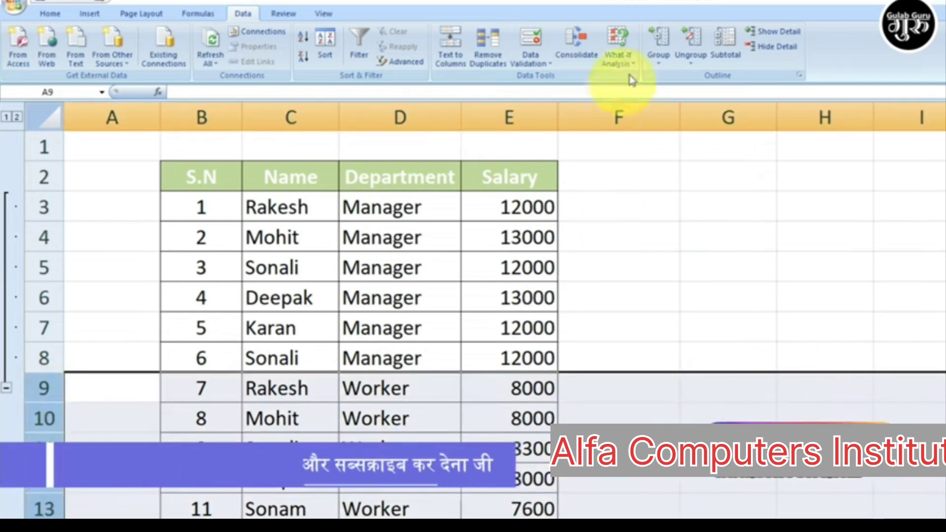
click(659, 39)
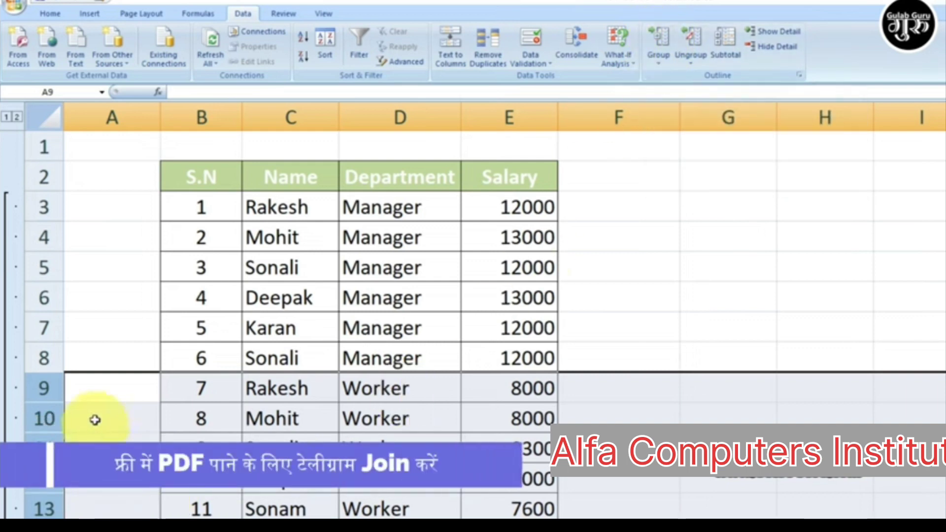
scroll(59, 434, down, 2)
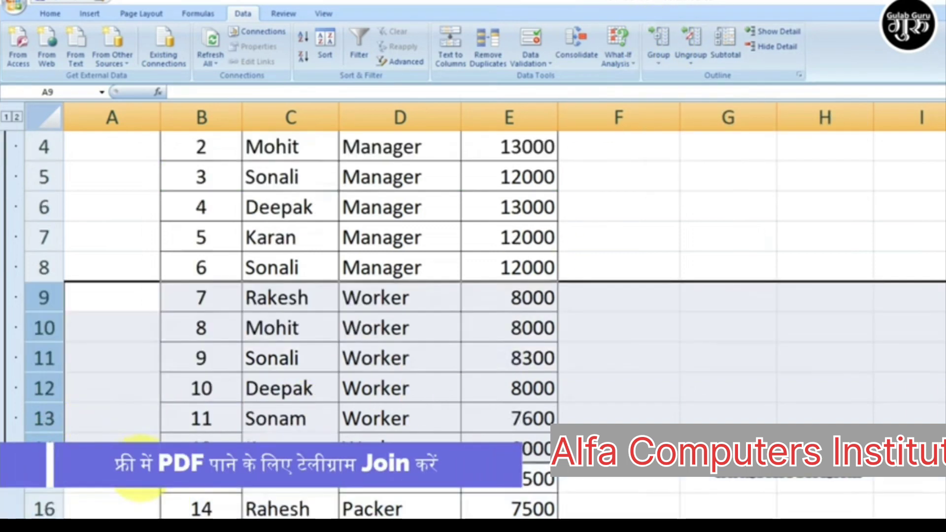
scroll(49, 400, down, 1)
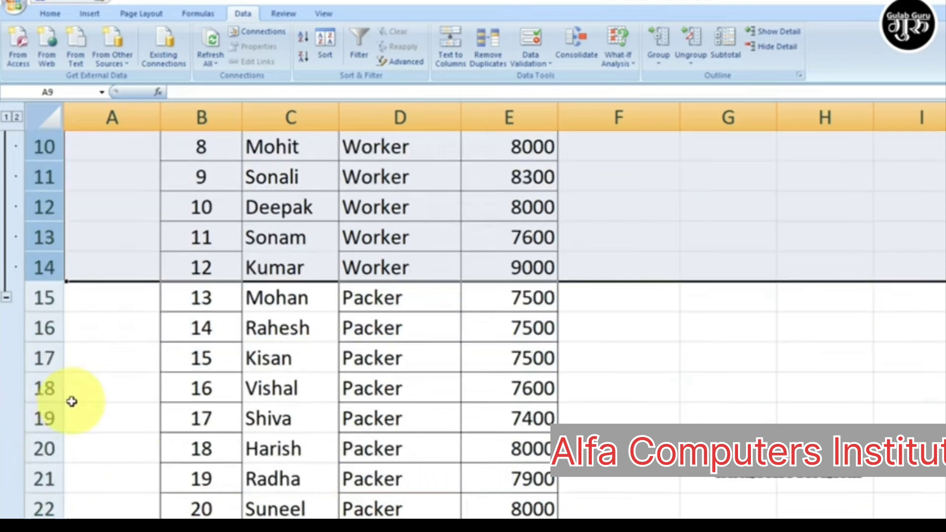
scroll(74, 383, down, 1)
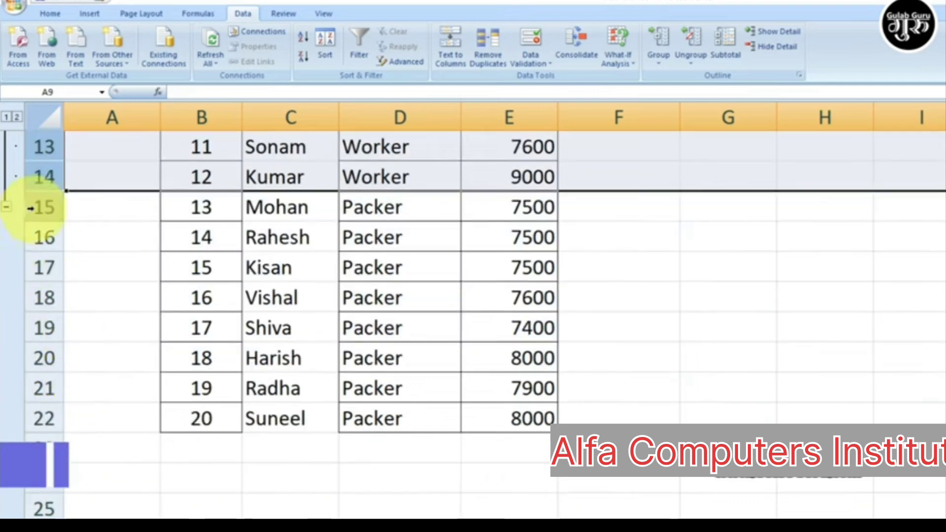
drag(30, 207, 31, 409)
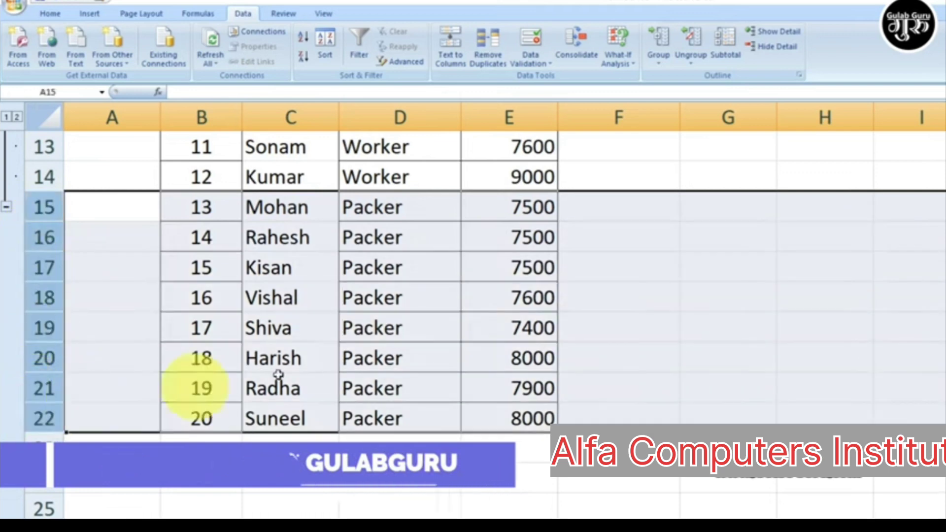
click(662, 41)
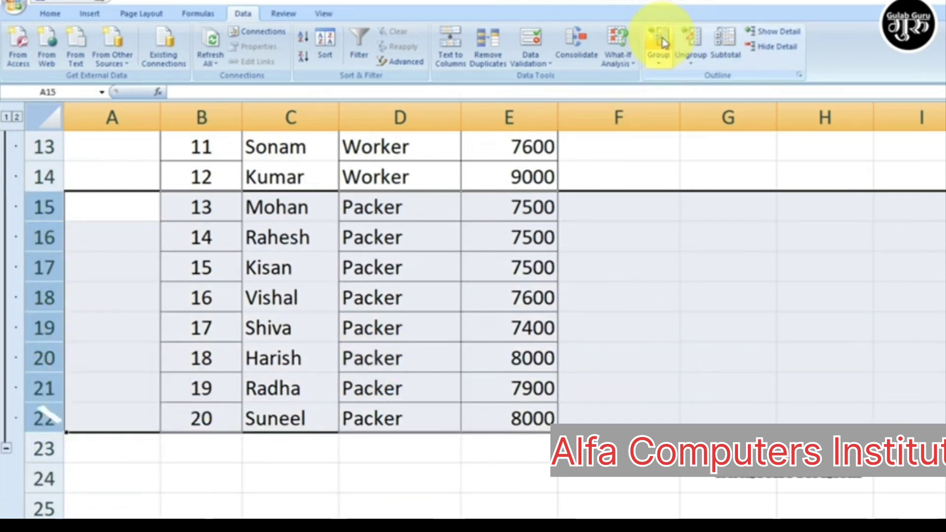
- Ungroup the Worker rows 9 to 14 so they separate the Manager and Packer outline groups
scroll(492, 305, up, 4)
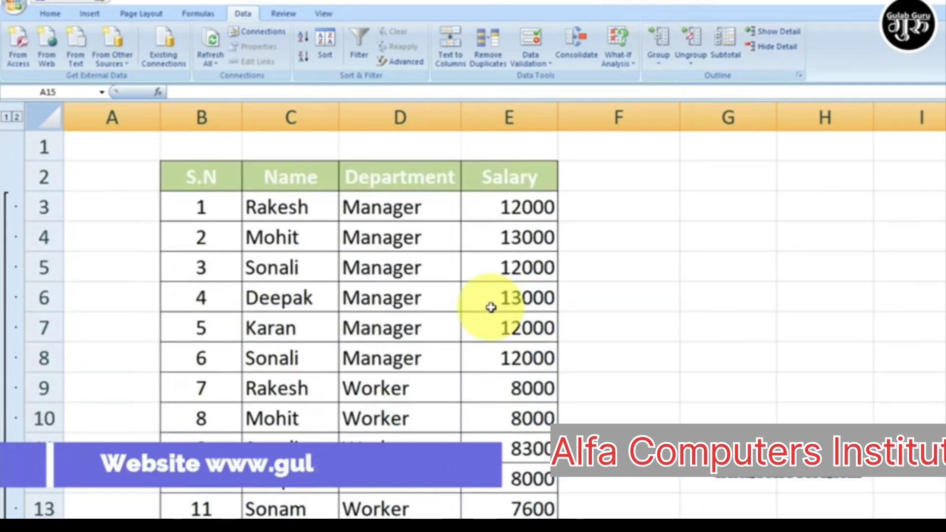
scroll(389, 390, down, 2)
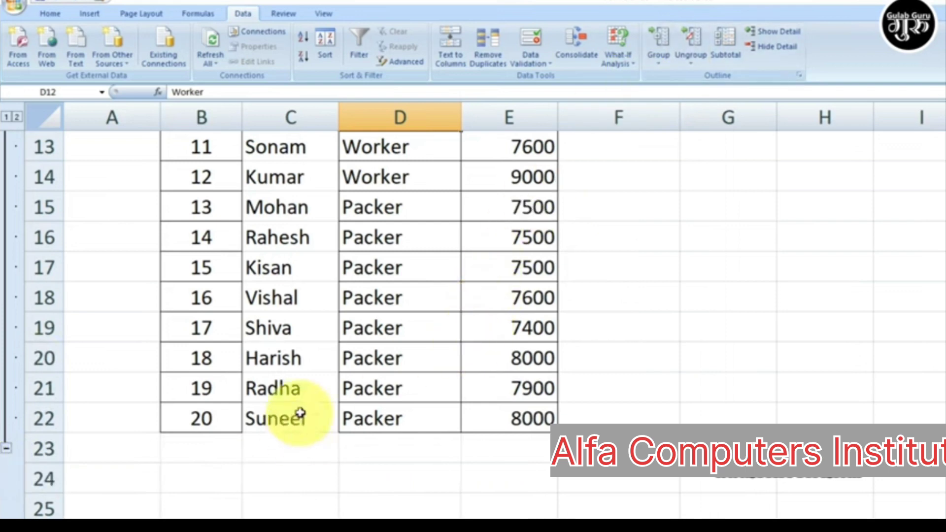
scroll(310, 384, up, 3)
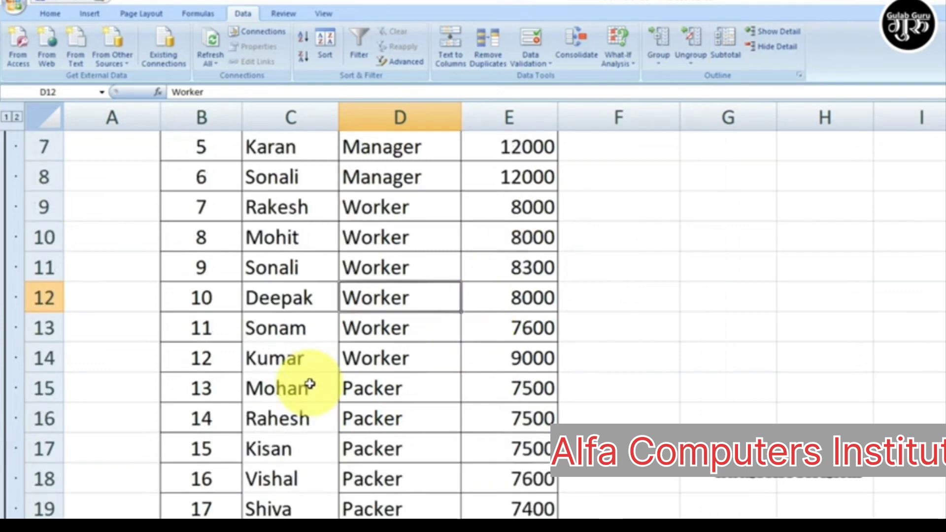
scroll(315, 375, up, 1)
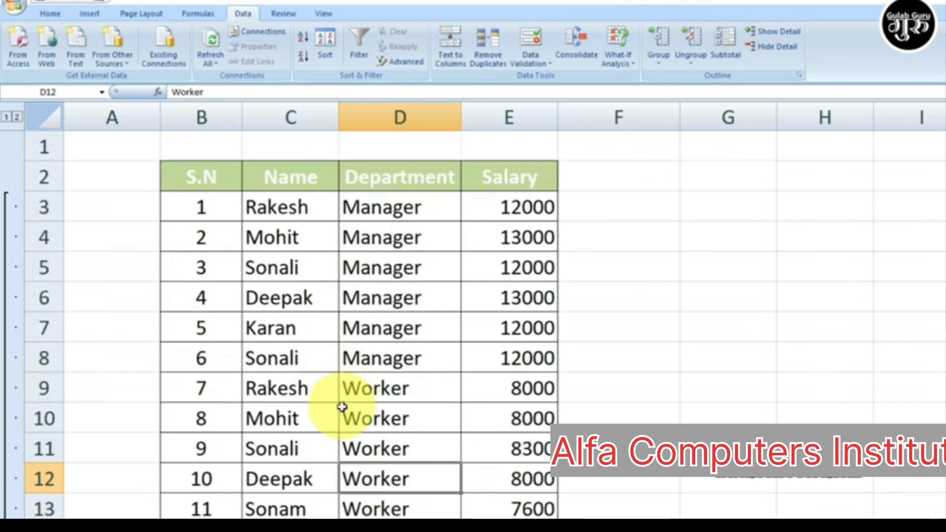
scroll(316, 407, down, 1)
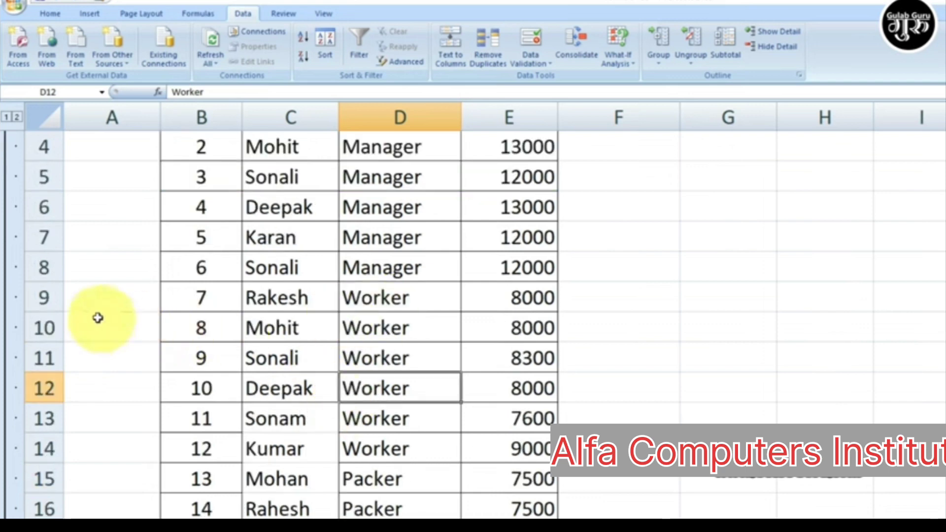
click(37, 296)
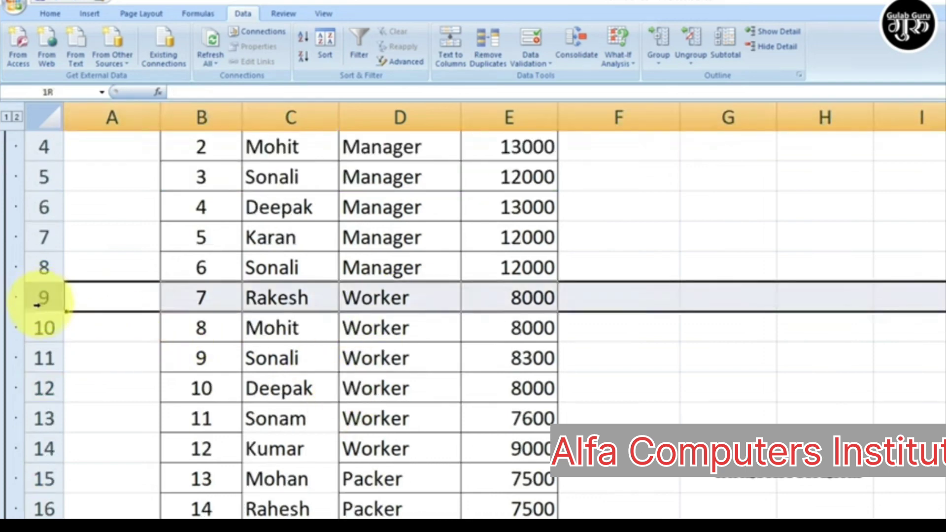
drag(37, 305, 38, 444)
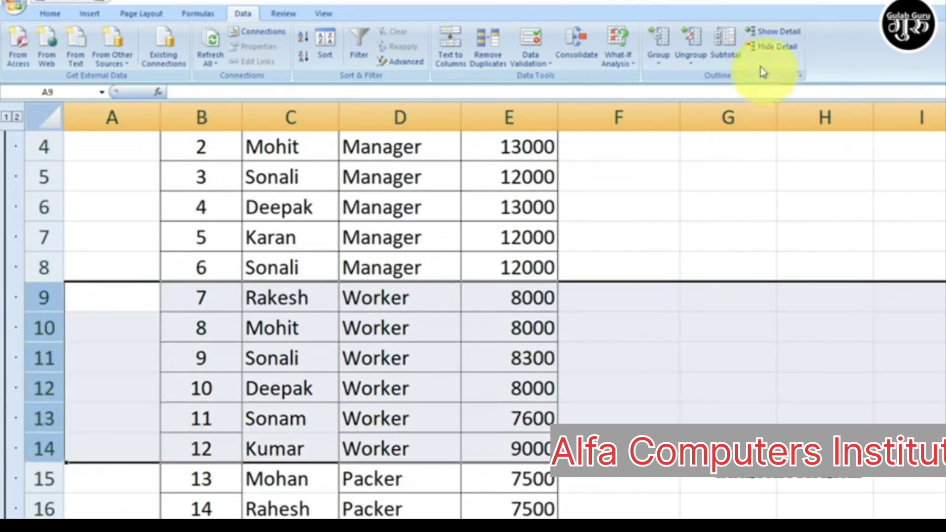
click(692, 40)
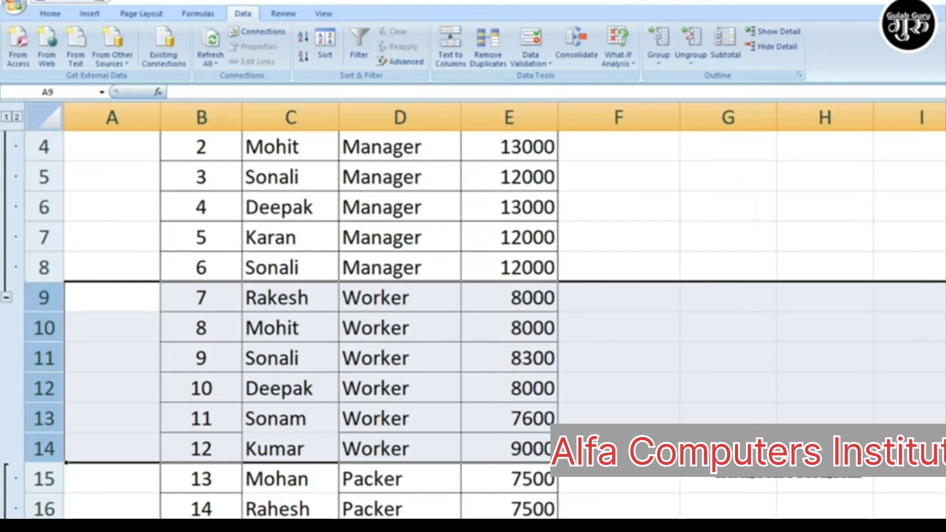
click(643, 370)
- Hide the detail of the Packer group, rows 15 to 22, from a cell inside that group
scroll(631, 373, down, 1)
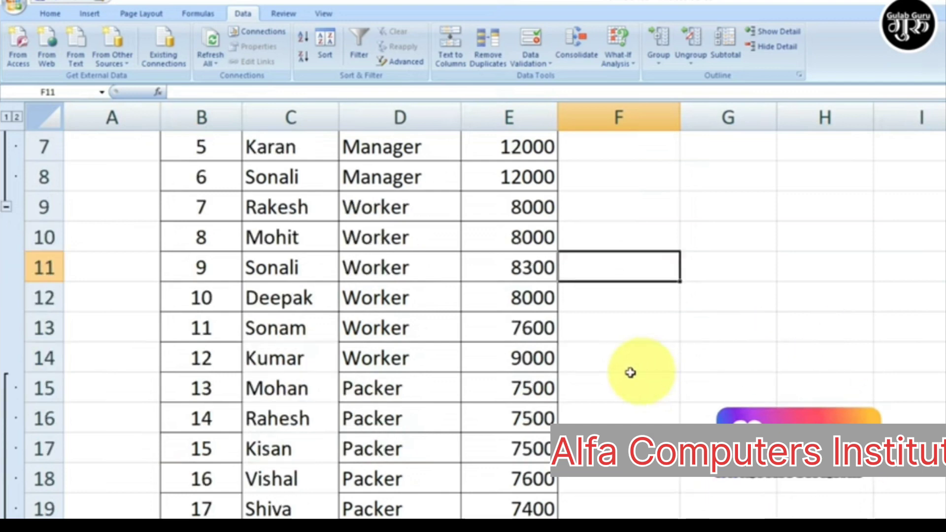
click(280, 362)
click(277, 388)
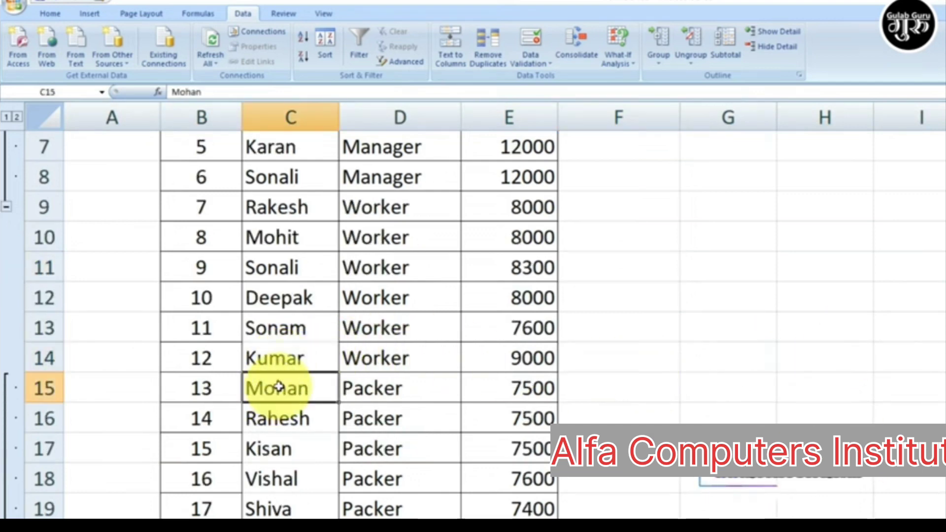
click(252, 440)
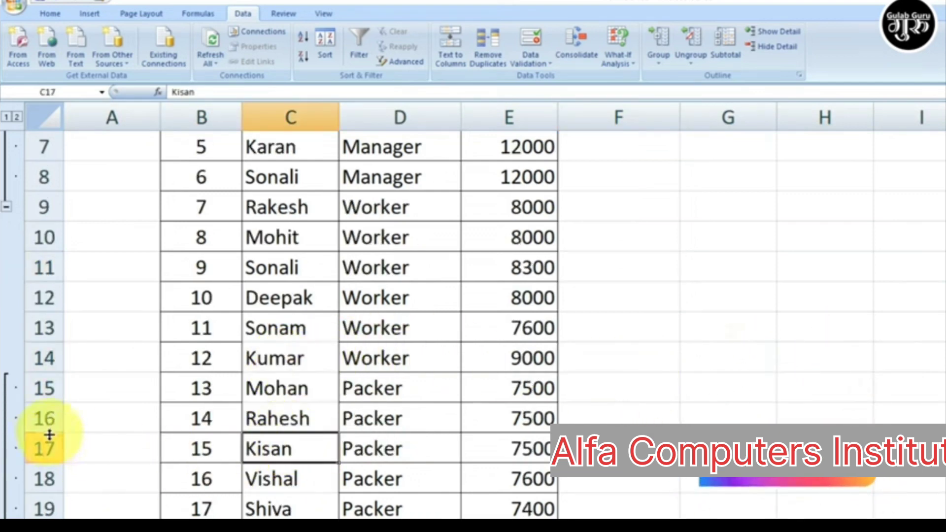
scroll(294, 434, down, 3)
scroll(308, 422, up, 1)
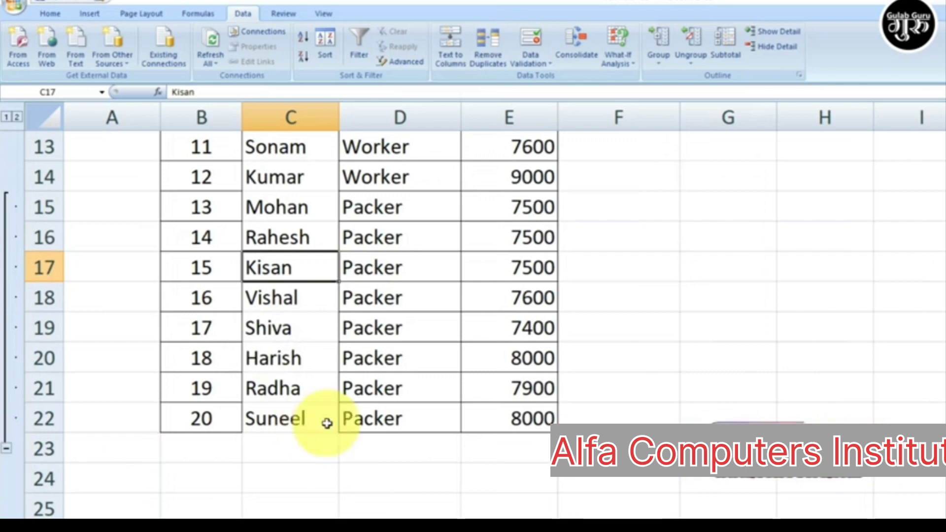
click(781, 50)
scroll(468, 304, up, 3)
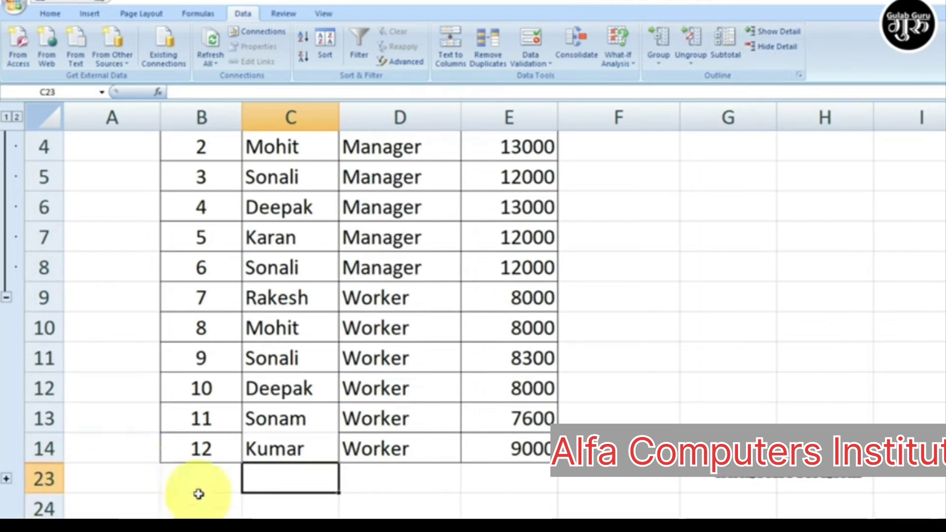
- Expand the Packer row group, rows 15 to 22, and collapse it again
click(6, 480)
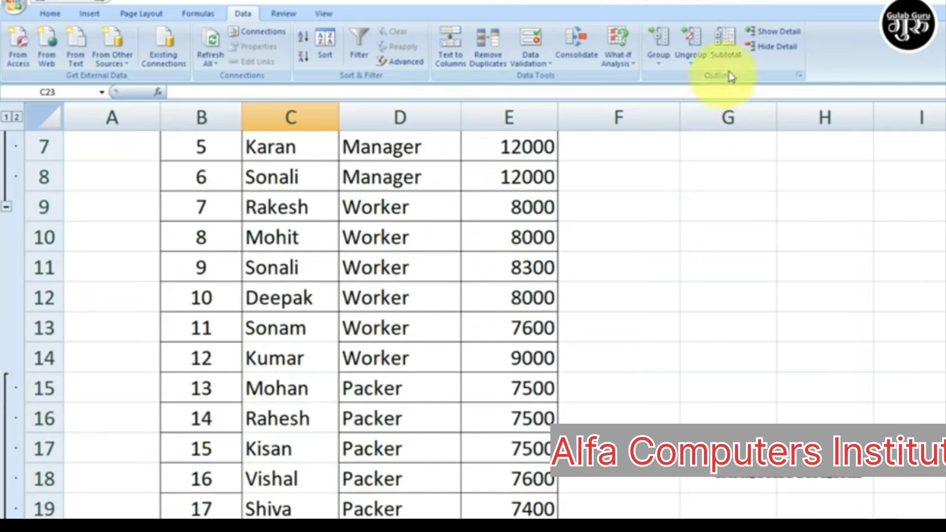
scroll(358, 416, down, 4)
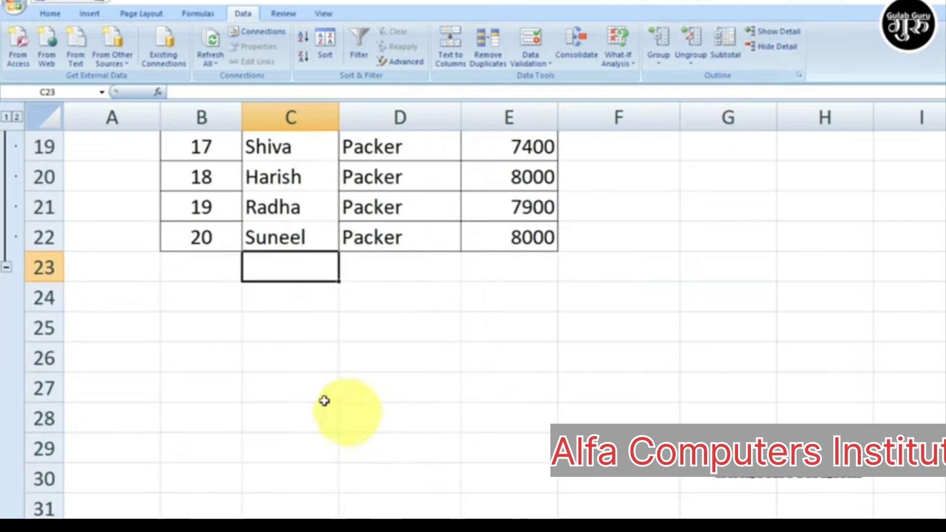
click(5, 269)
scroll(253, 367, up, 6)
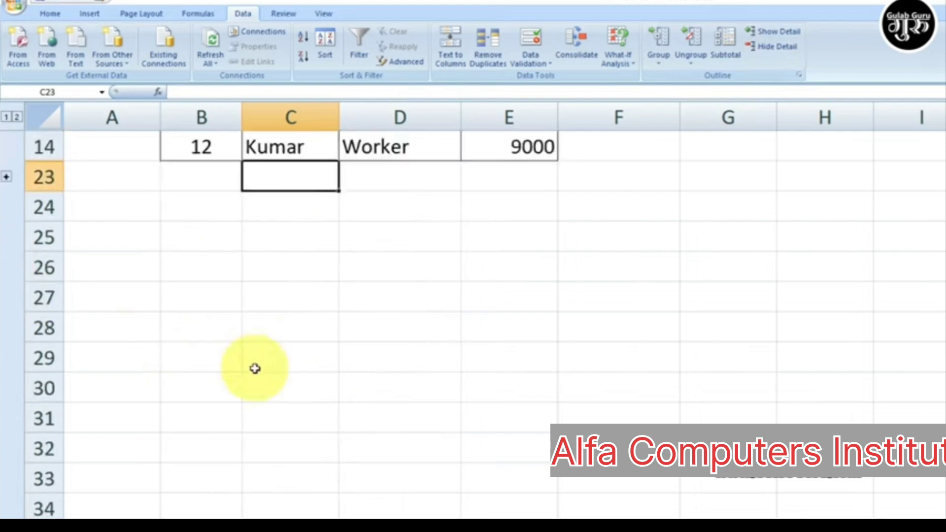
scroll(295, 405, up, 1)
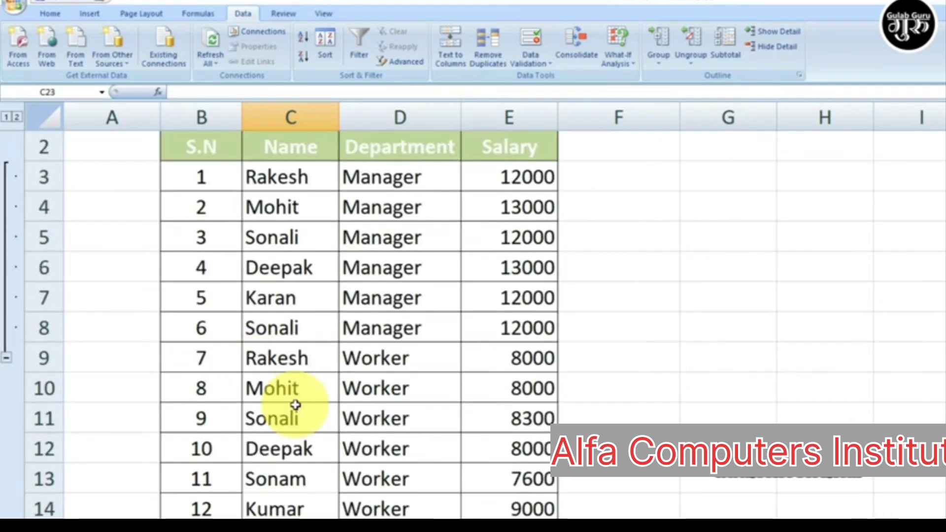
- Collapse the Manager row group, rows 3 to 8, and expand it again
click(278, 268)
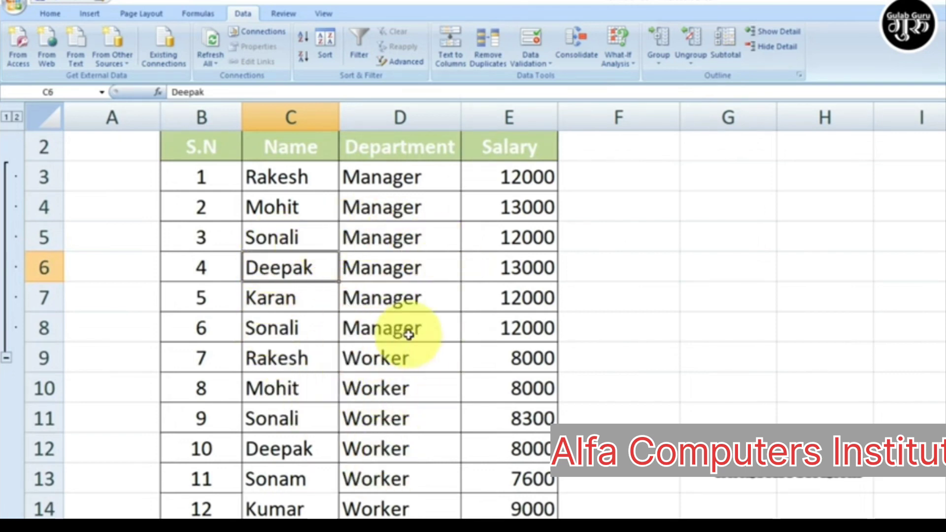
click(7, 361)
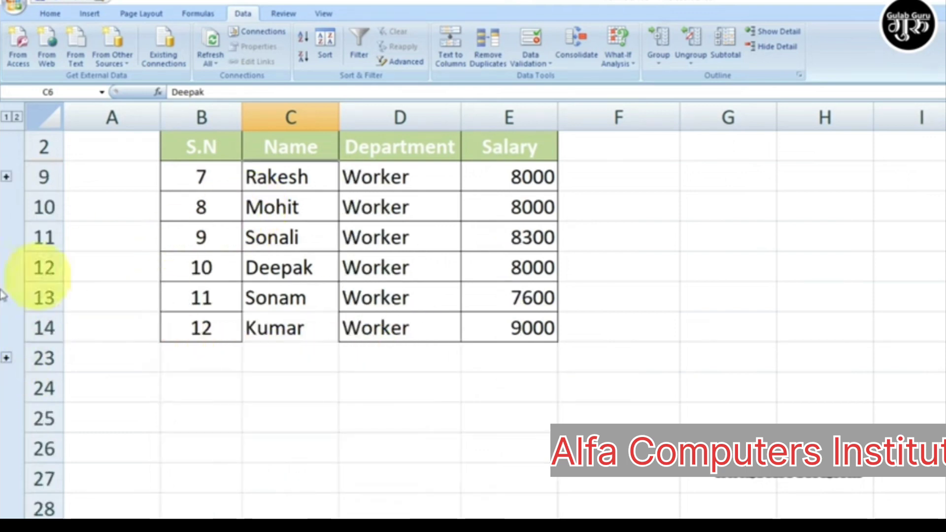
click(6, 179)
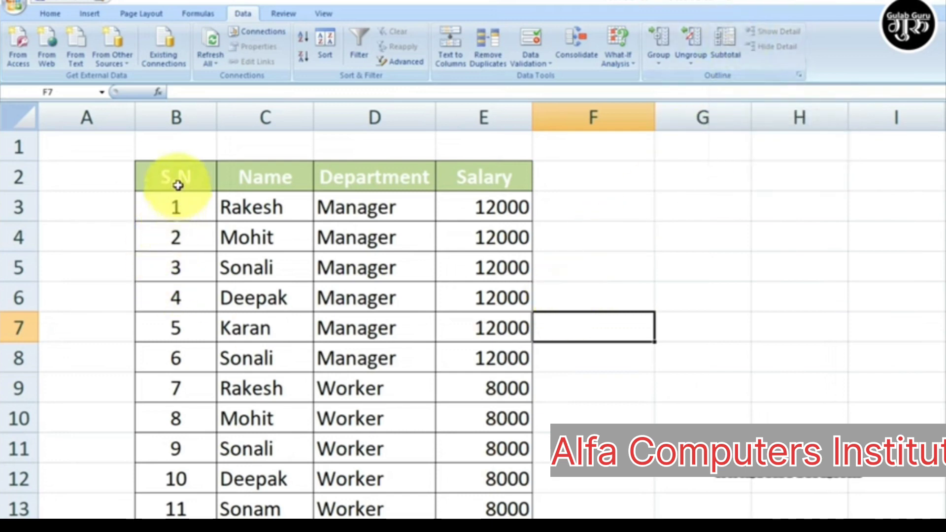
- Insert Sum subtotals of Salary at each change in Salary for the table B2:E22, with the summary below the data
mouse_move(176, 179)
mouse_down()
mouse_move(475, 500)
mouse_move(475, 515)
mouse_move(512, 504)
mouse_move(480, 517)
mouse_move(480, 182)
mouse_up()
scroll(475, 225, up, 3)
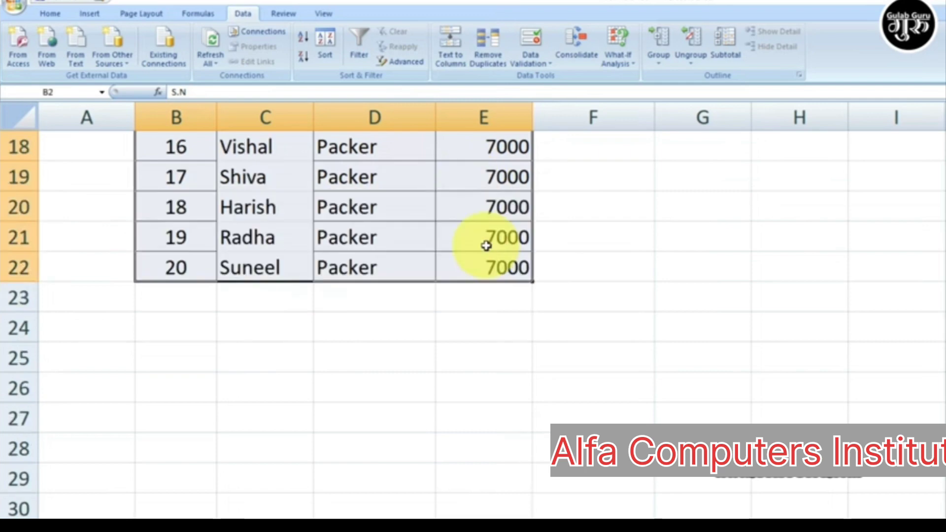
scroll(417, 323, up, 4)
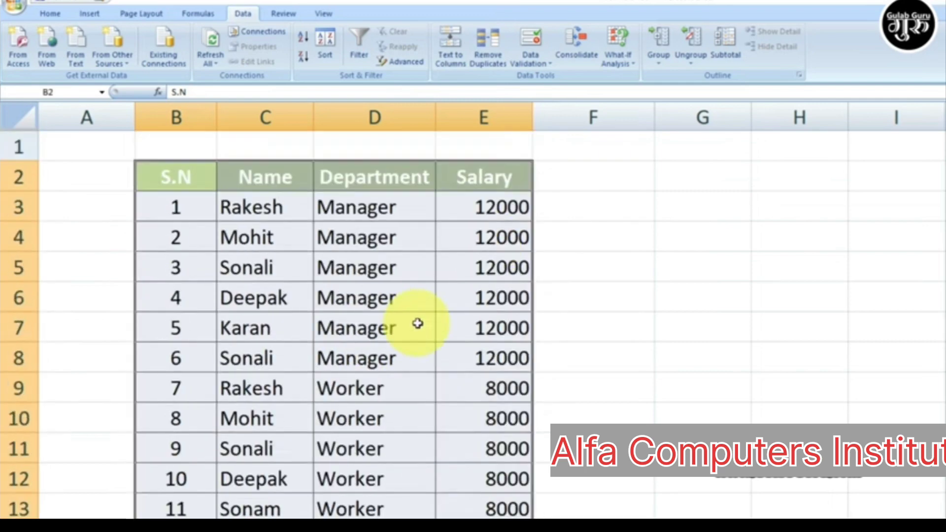
click(727, 38)
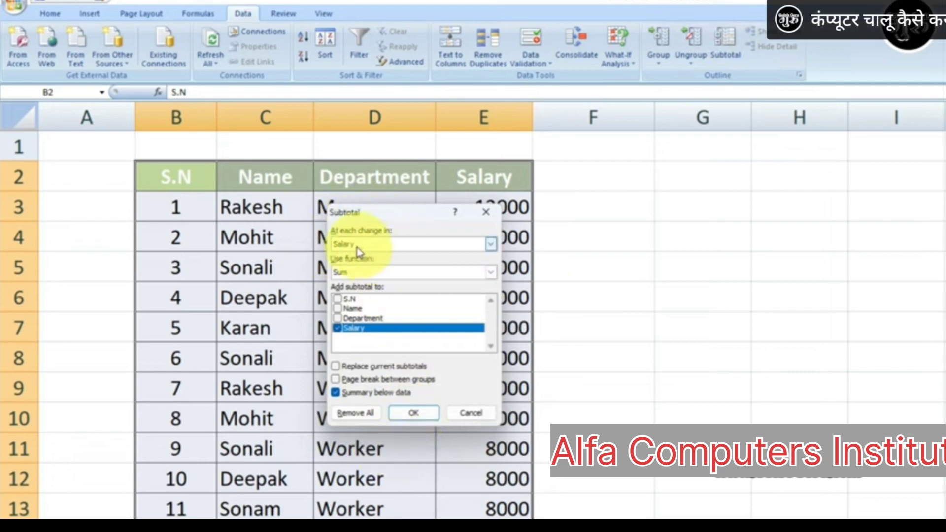
click(490, 244)
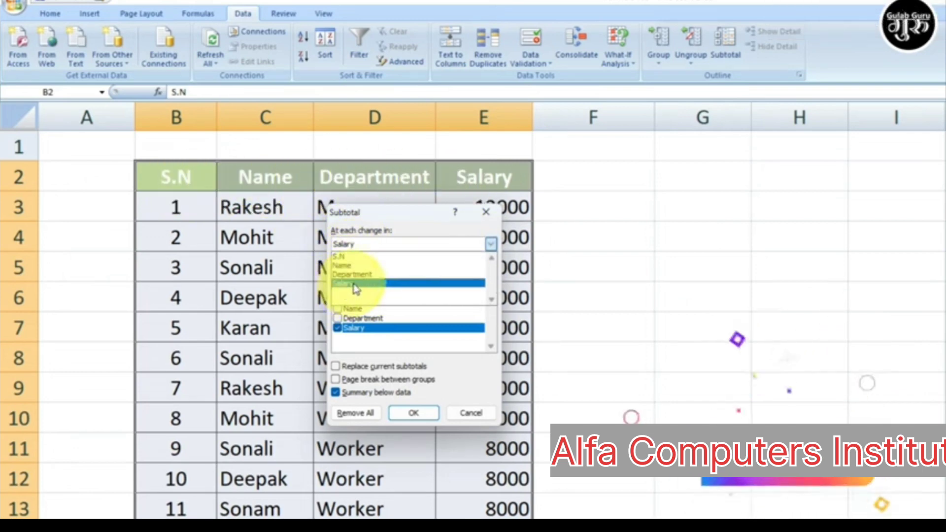
click(355, 285)
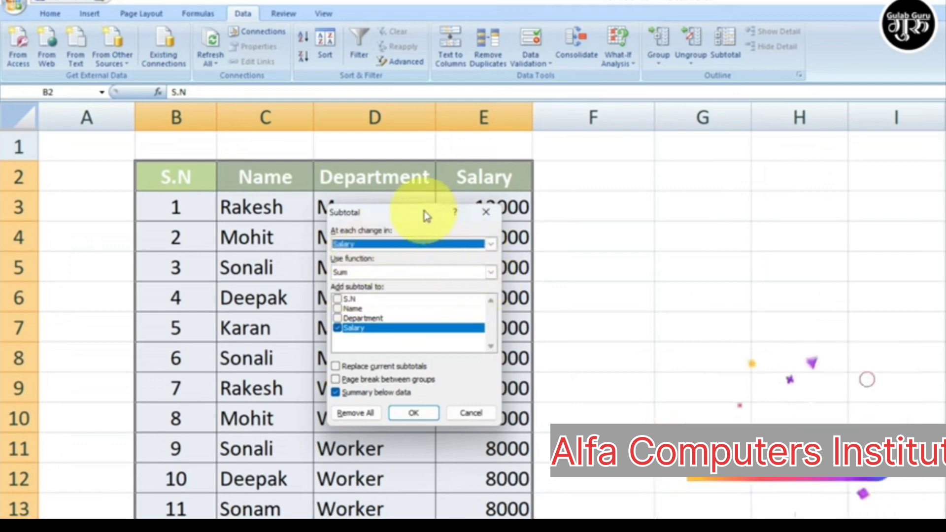
drag(427, 216, 328, 210)
click(393, 266)
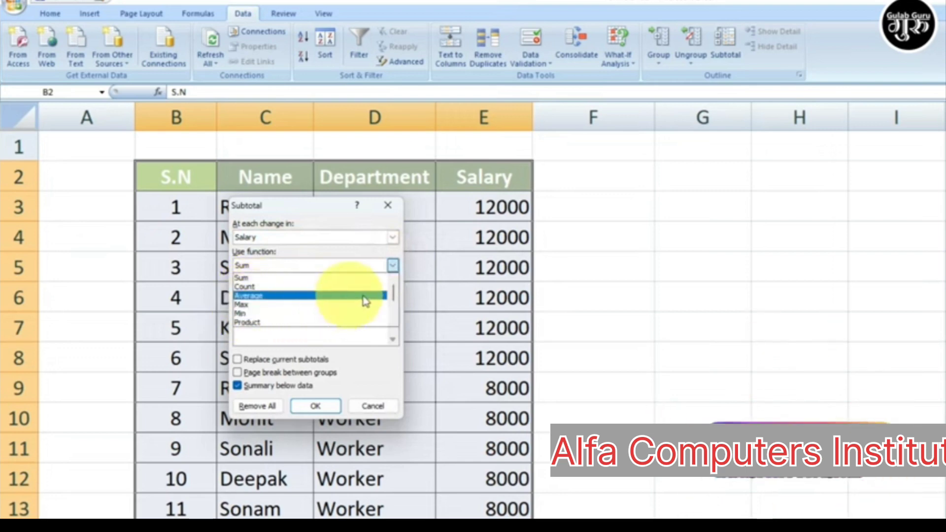
mouse_move(394, 296)
mouse_down()
mouse_move(394, 306)
mouse_move(402, 297)
mouse_up()
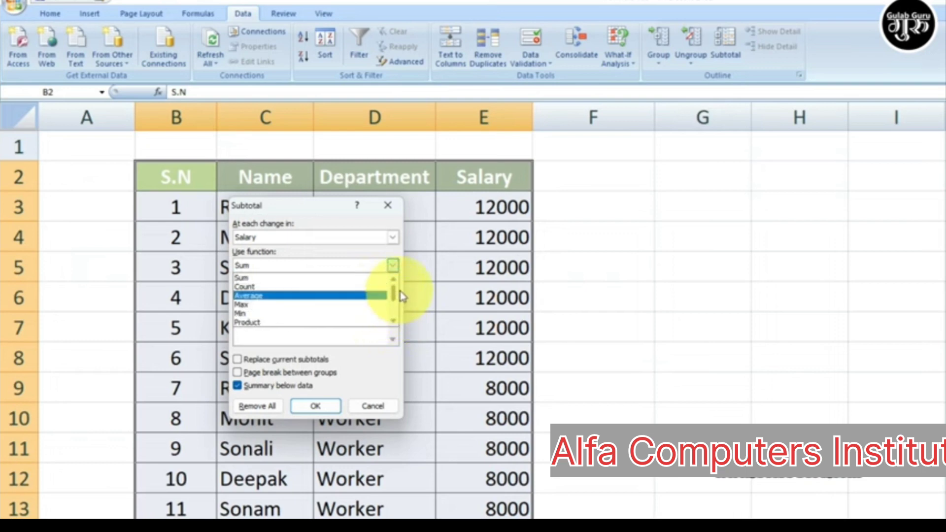
click(248, 279)
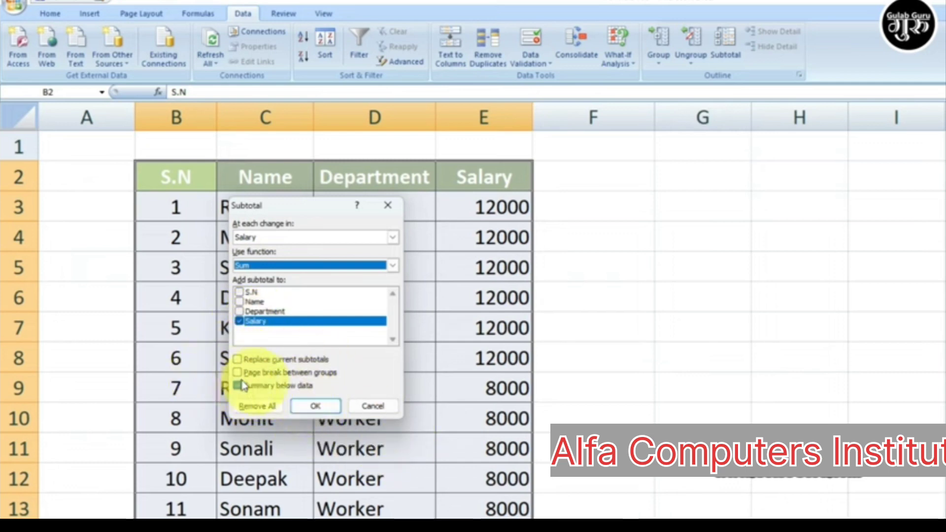
click(323, 410)
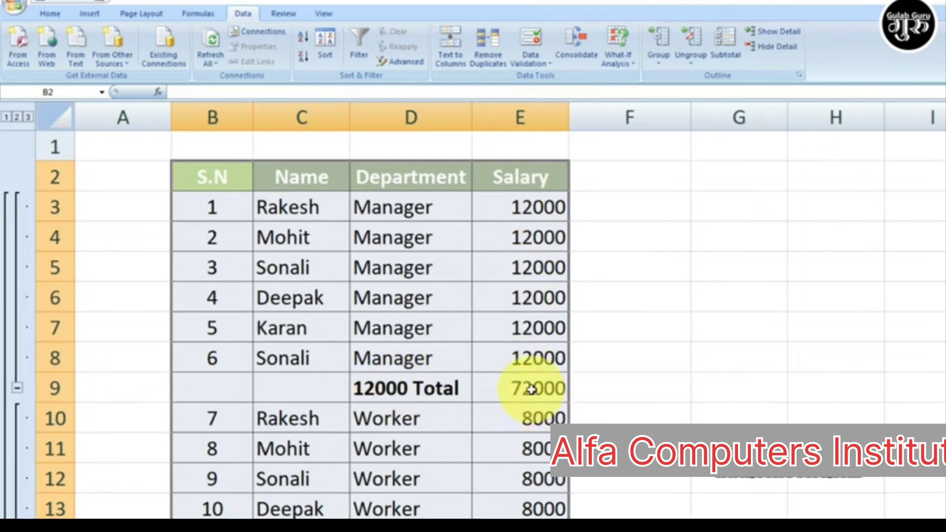
- Examine the subtotal rows under the Manager, Worker and Packer salaries and the Grand Total row
scroll(532, 389, down, 1)
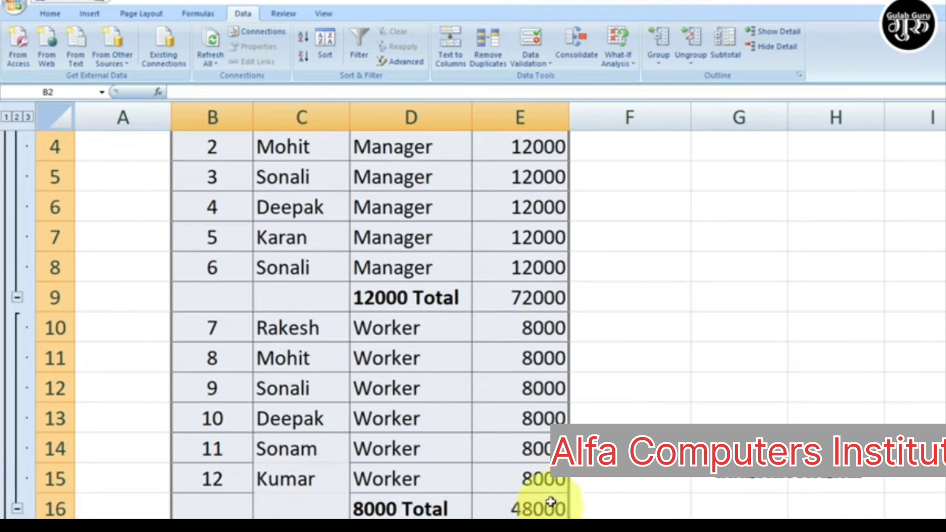
scroll(550, 501, down, 3)
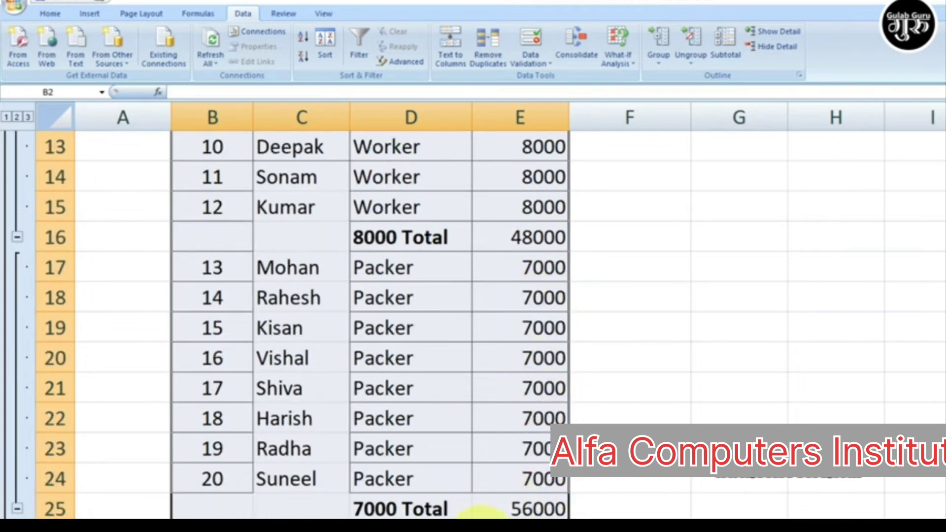
scroll(493, 505, down, 3)
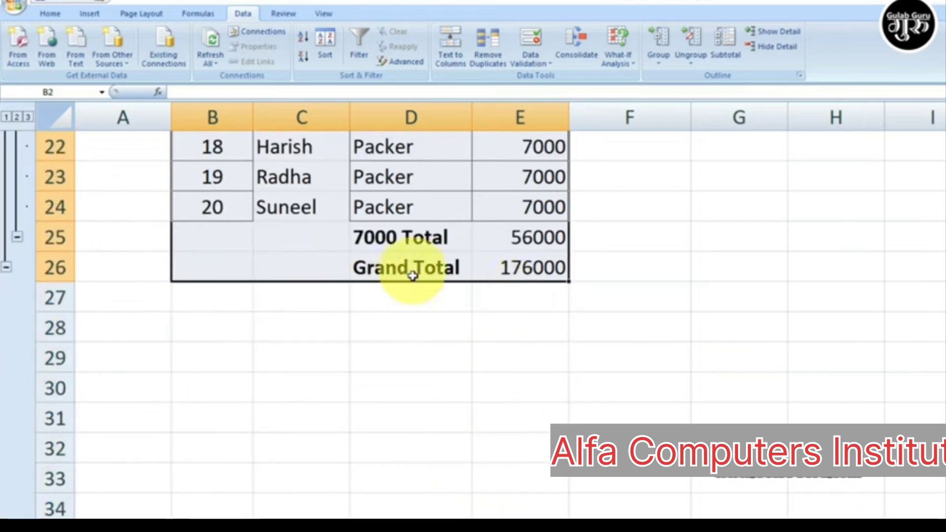
scroll(439, 296, up, 1)
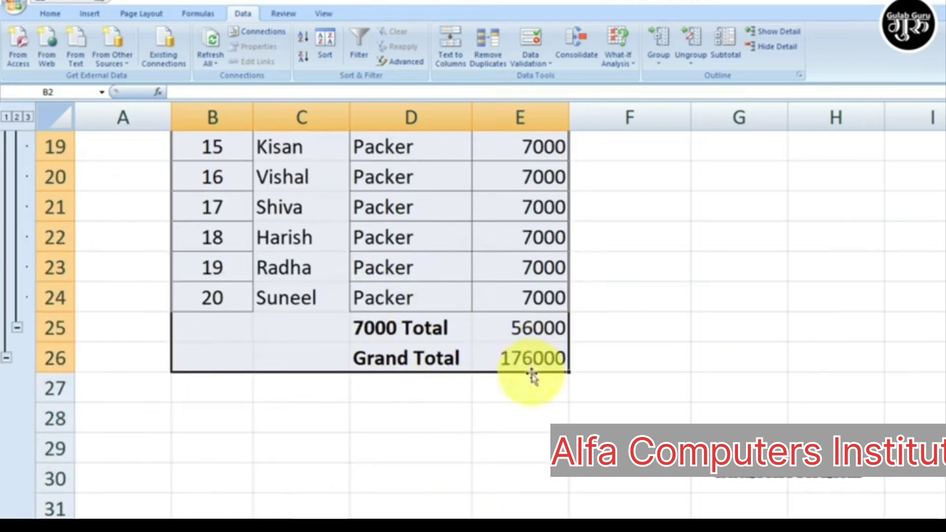
scroll(547, 373, up, 1)
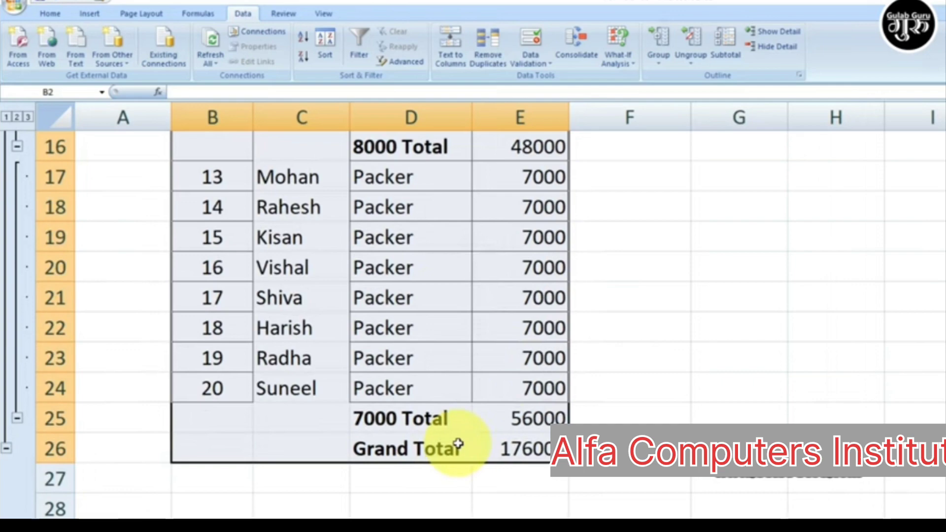
scroll(458, 444, up, 5)
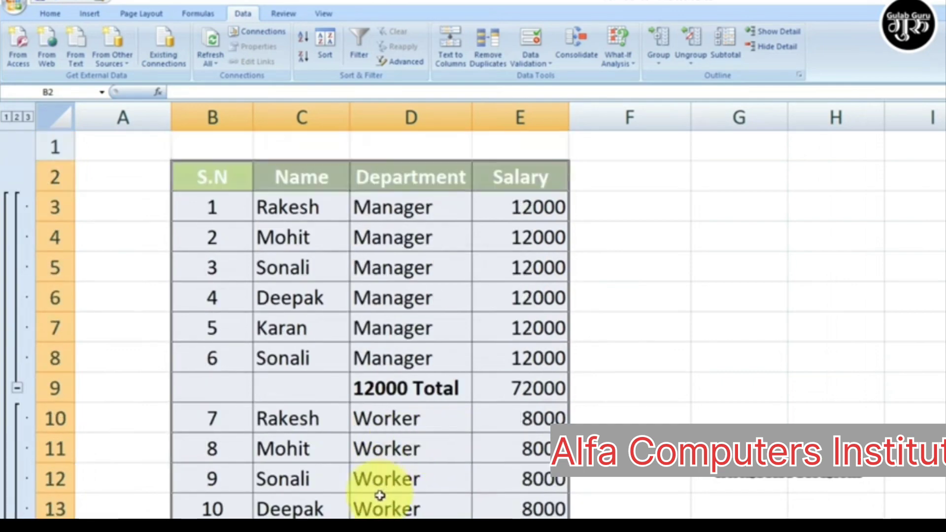
scroll(538, 253, down, 6)
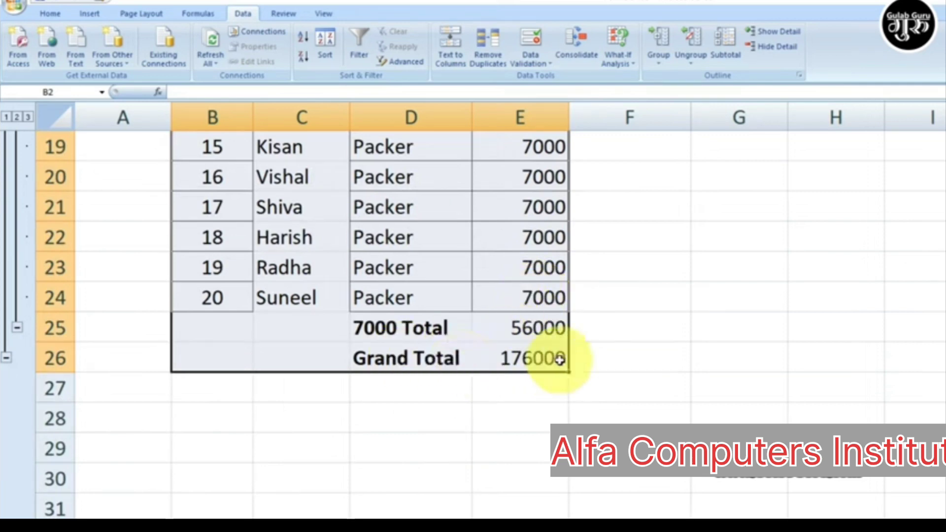
scroll(516, 357, up, 3)
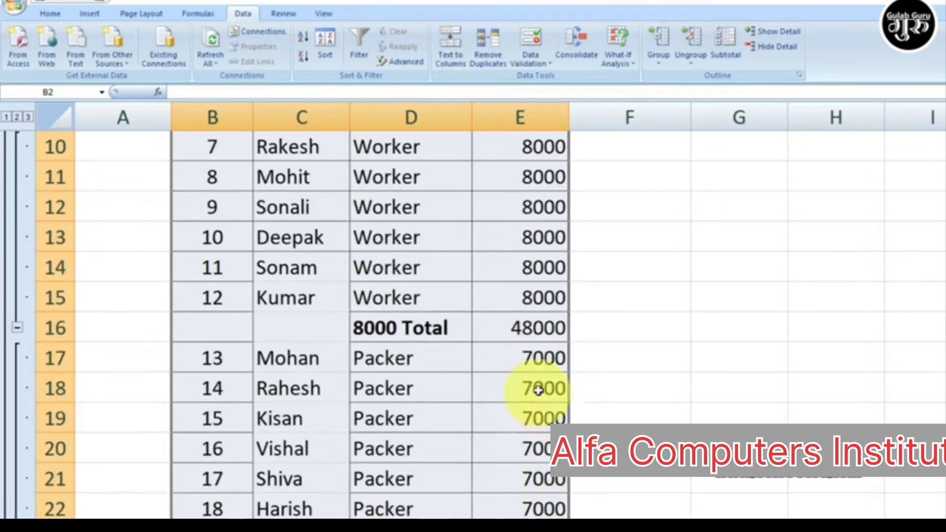
scroll(547, 503, up, 2)
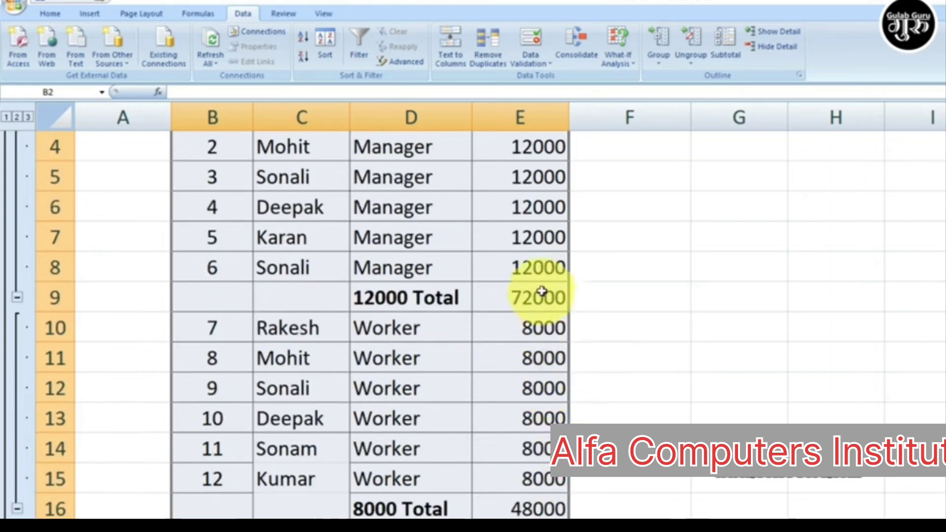
scroll(542, 419, up, 1)
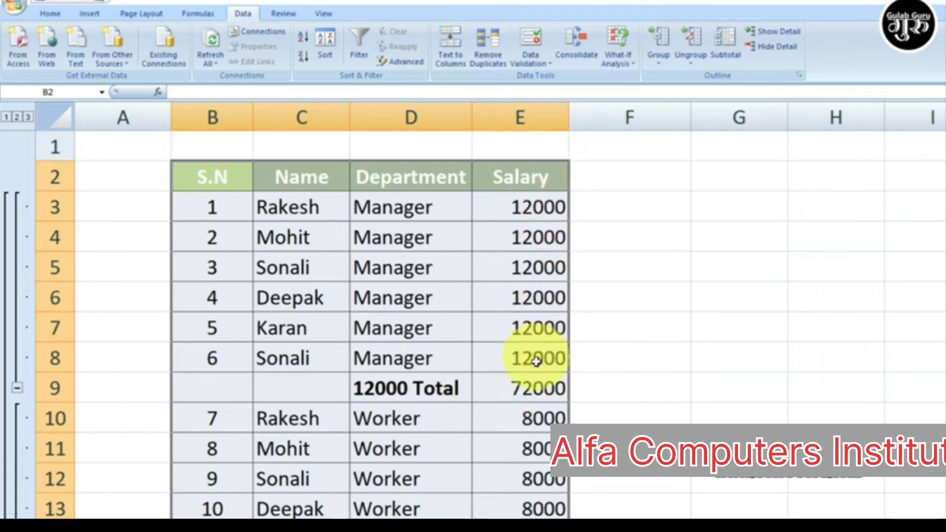
scroll(523, 390, down, 2)
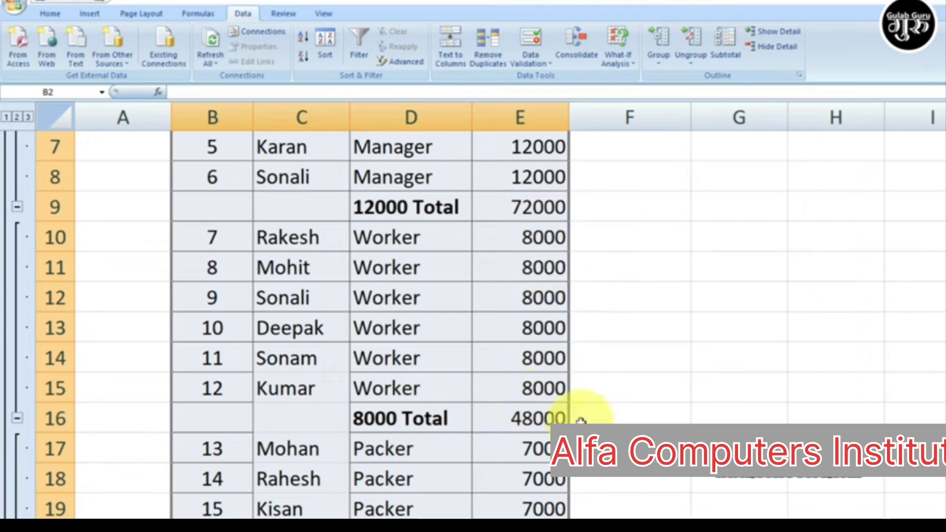
scroll(581, 421, up, 2)
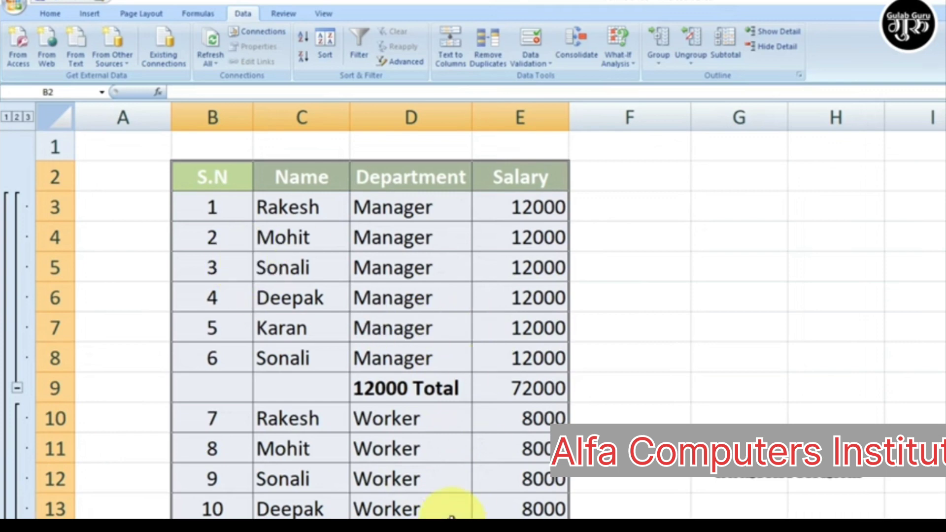
- Collapse the Manager, Worker and Packer groups to leave only their subtotal rows and the Grand Total
click(19, 392)
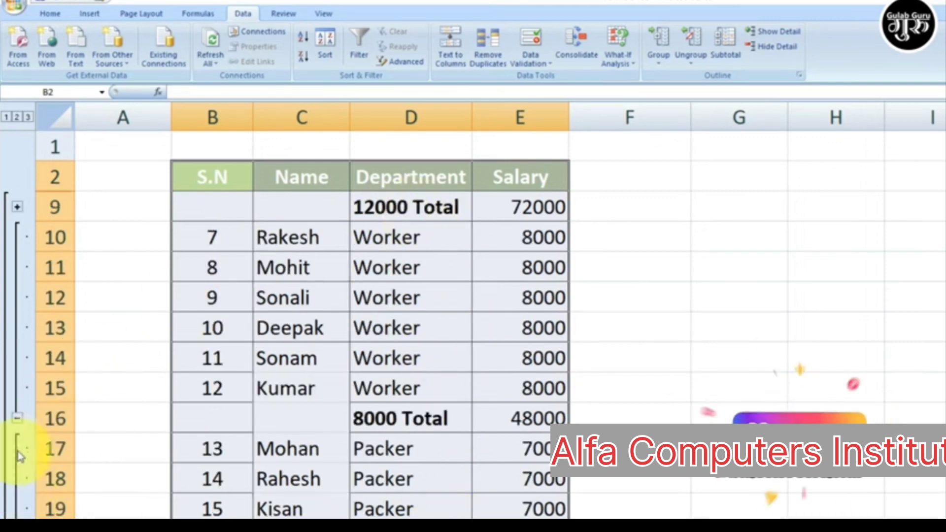
click(17, 418)
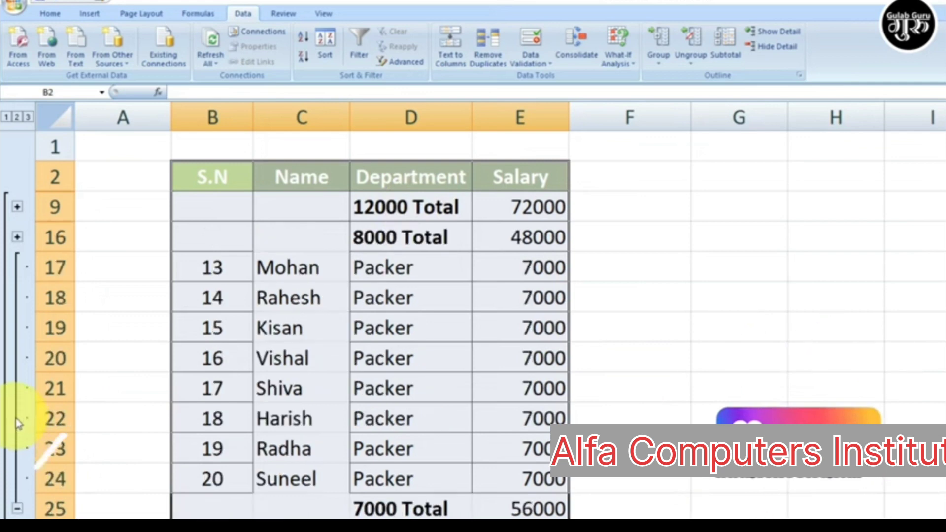
click(19, 512)
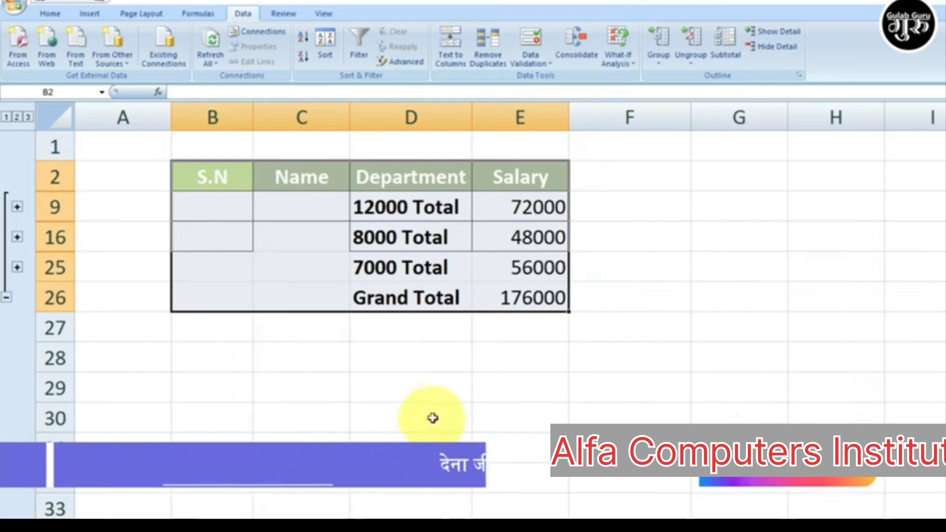
- Show the detail of the Worker group from its 8000 Total cell, and collapse the group again
click(420, 237)
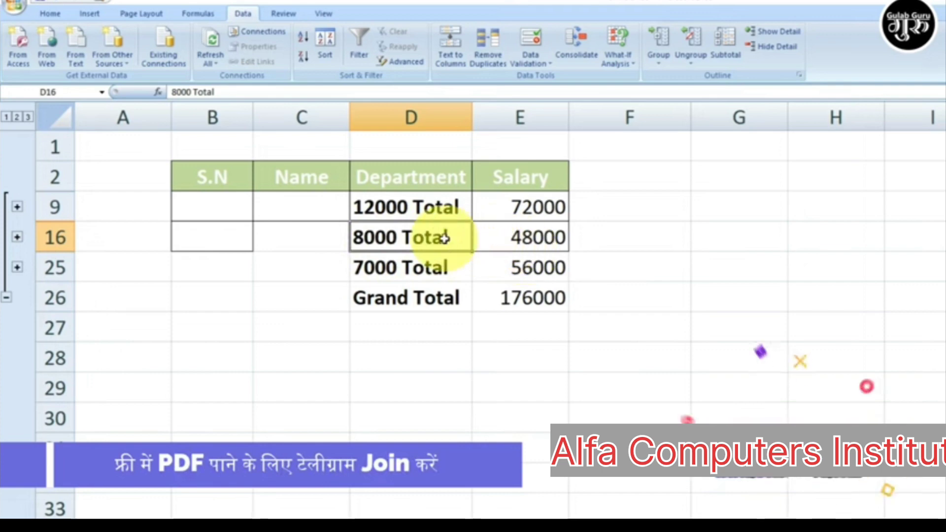
click(783, 35)
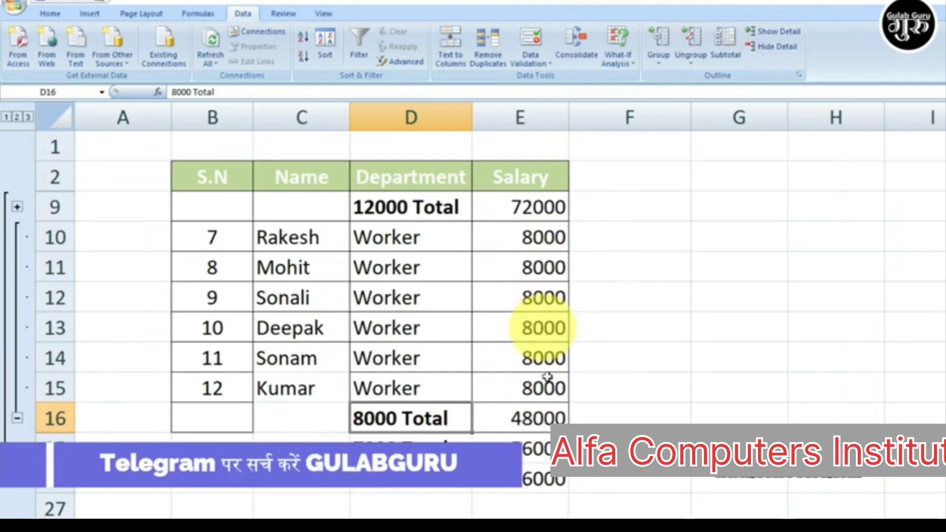
scroll(546, 375, down, 1)
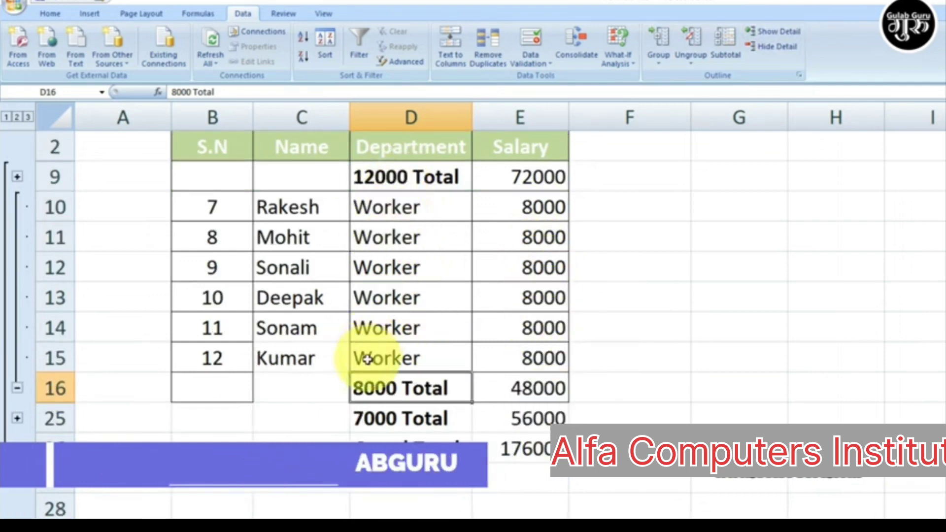
click(18, 391)
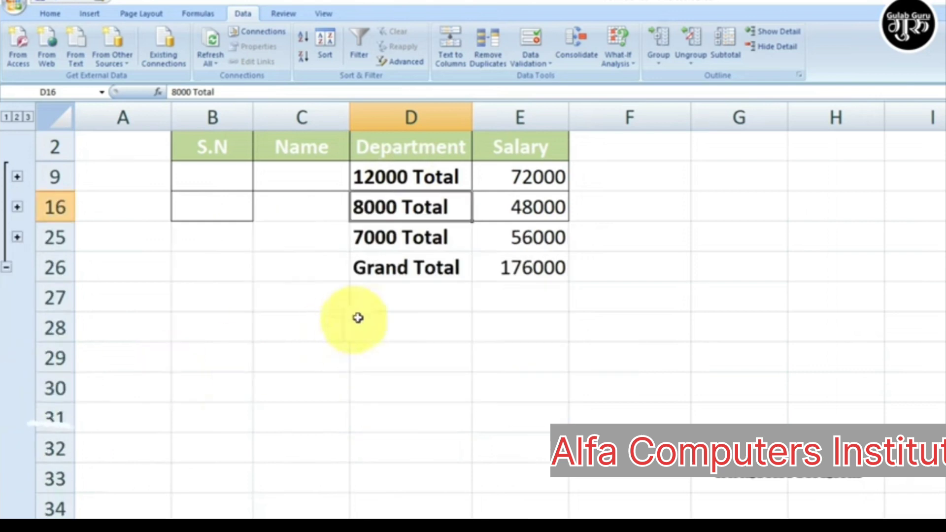
- Show the Manager group's detail rows from its 12000 Total cell, hide them, and show them again
click(434, 177)
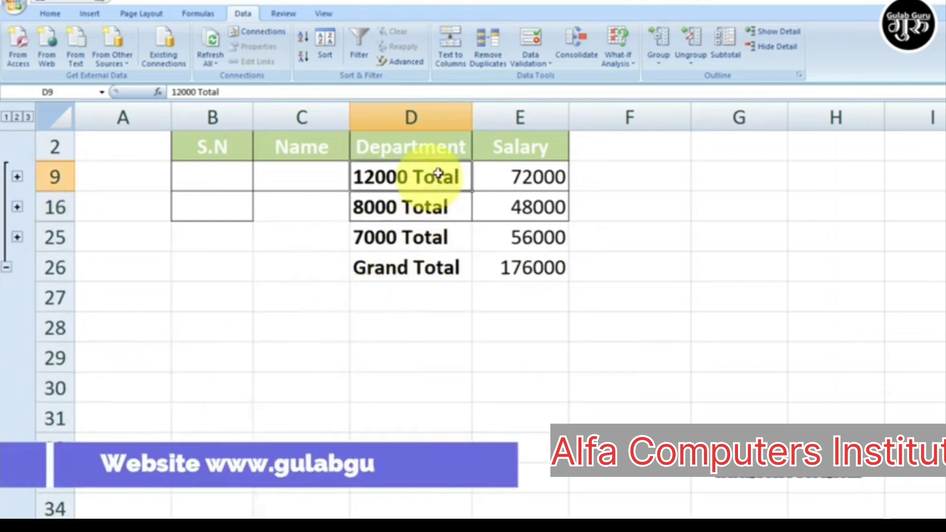
click(777, 33)
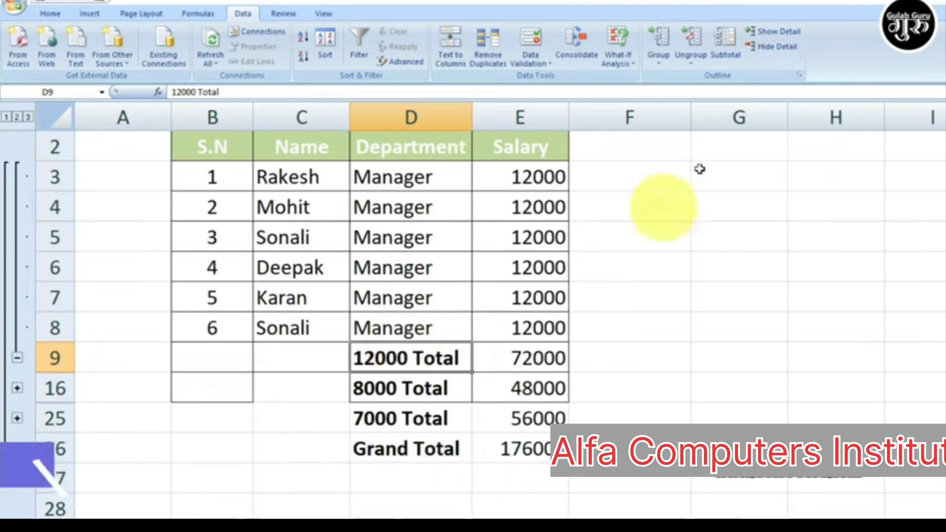
click(782, 48)
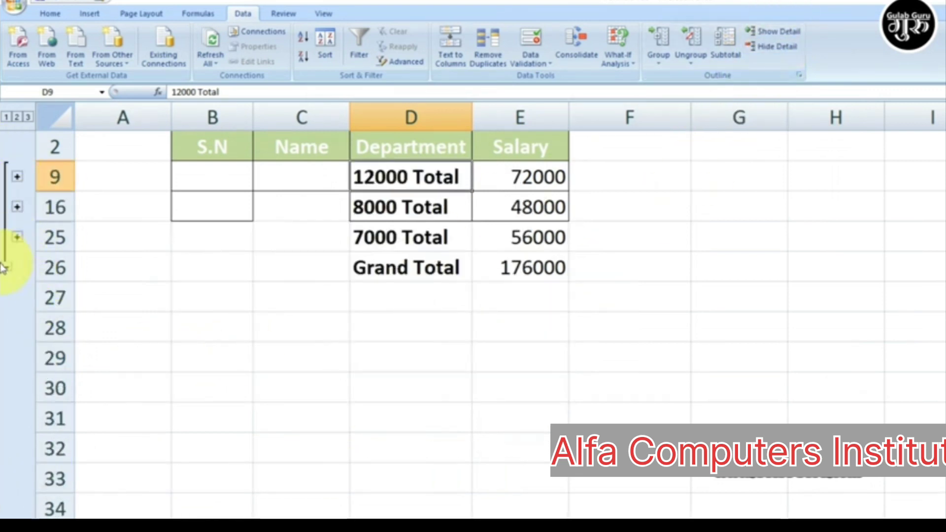
click(772, 34)
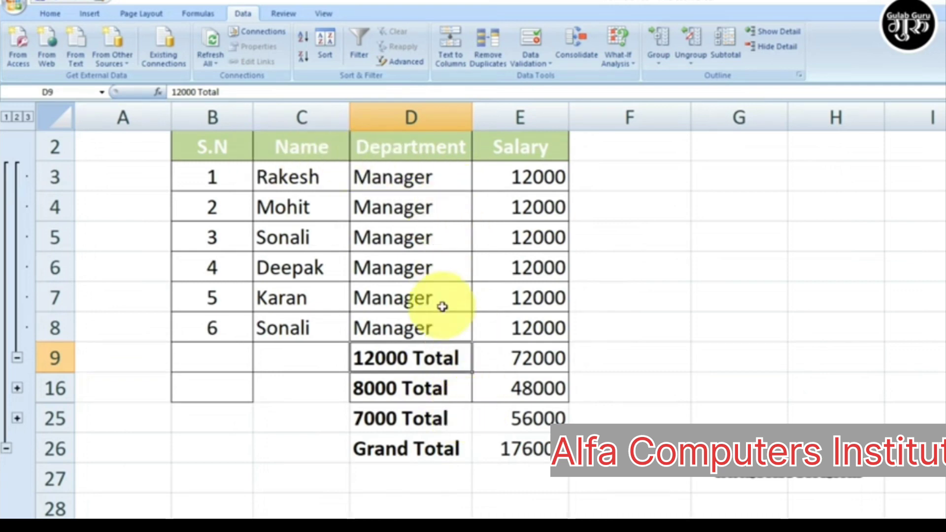
- Show the detail rows of the Worker group from its 8000 Total cell and look over the expanded rows
scroll(442, 307, up, 1)
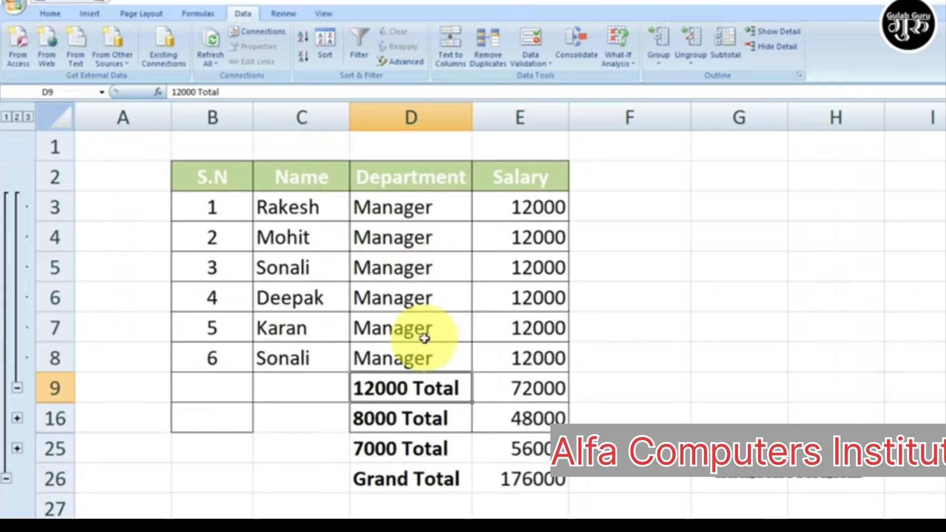
click(411, 423)
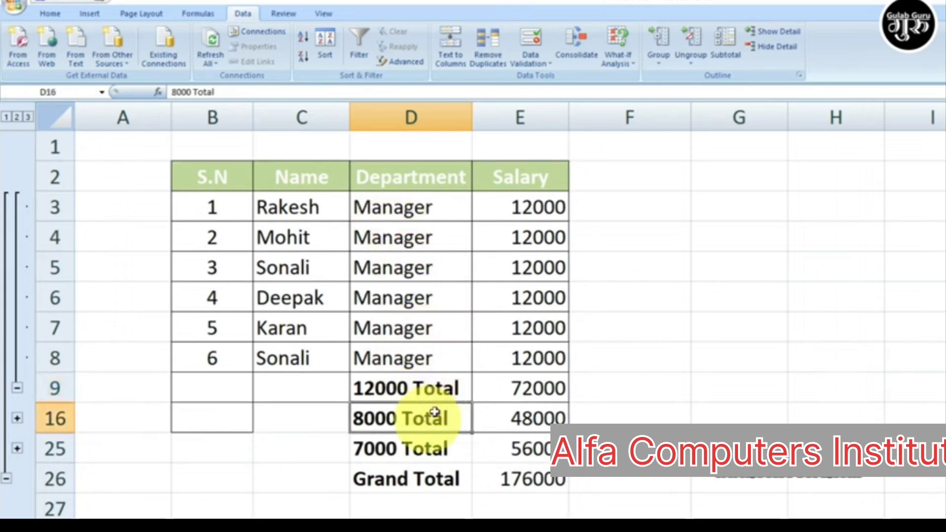
click(763, 33)
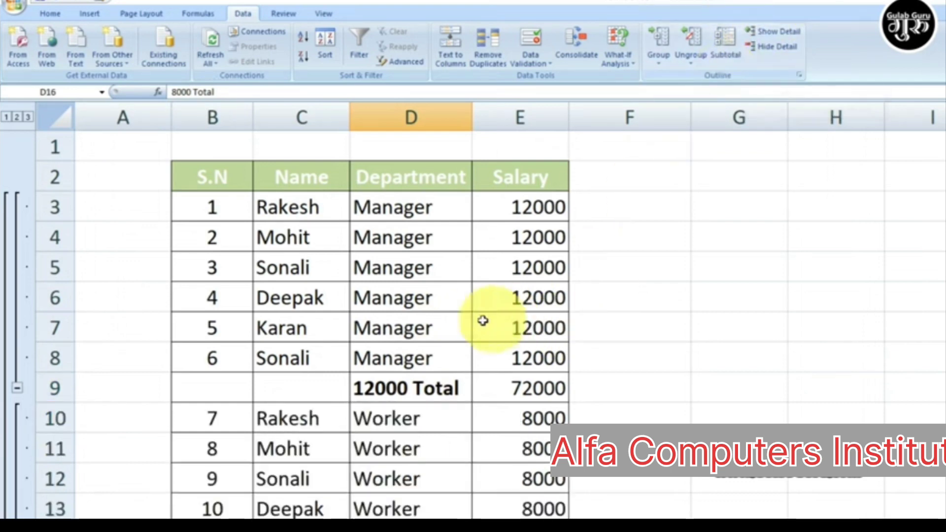
scroll(483, 315, down, 3)
scroll(405, 194, up, 1)
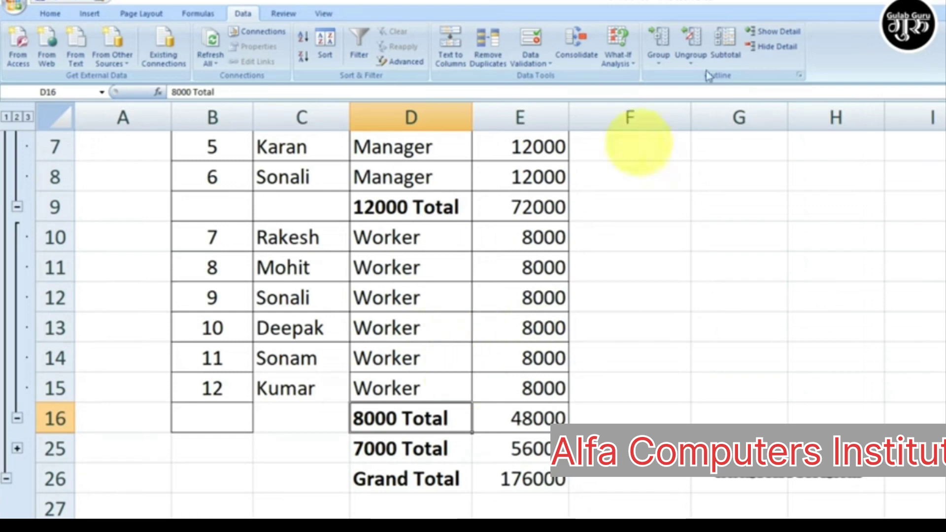
- Remove all subtotals from the salary table B2:E26, and deselect the table
scroll(427, 287, up, 2)
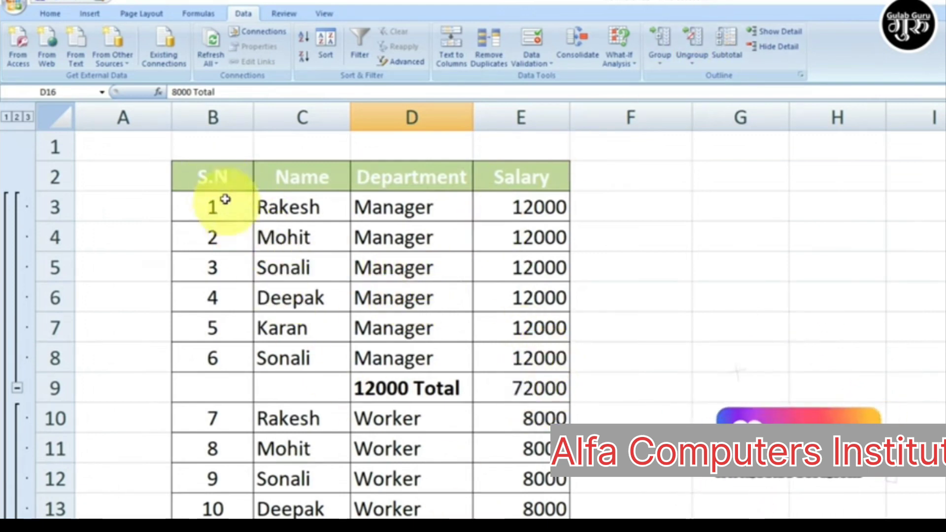
drag(213, 177, 497, 515)
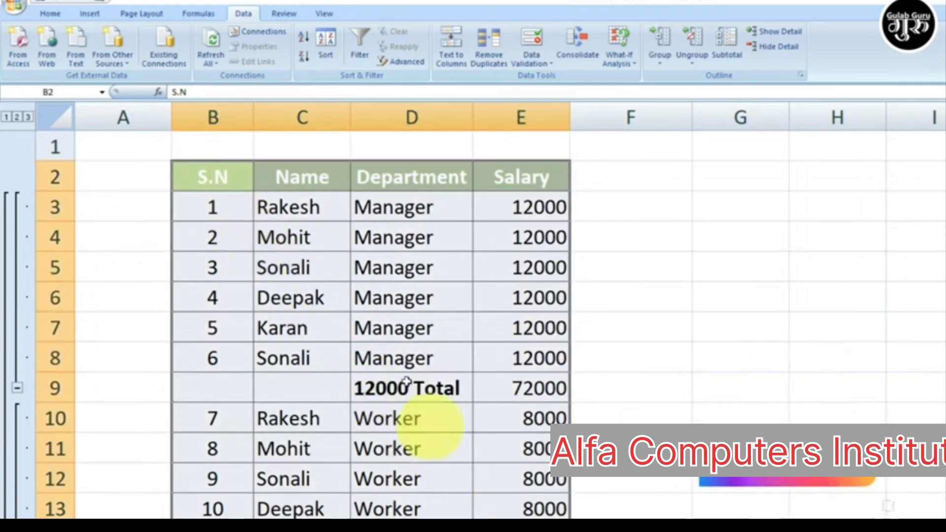
click(229, 177)
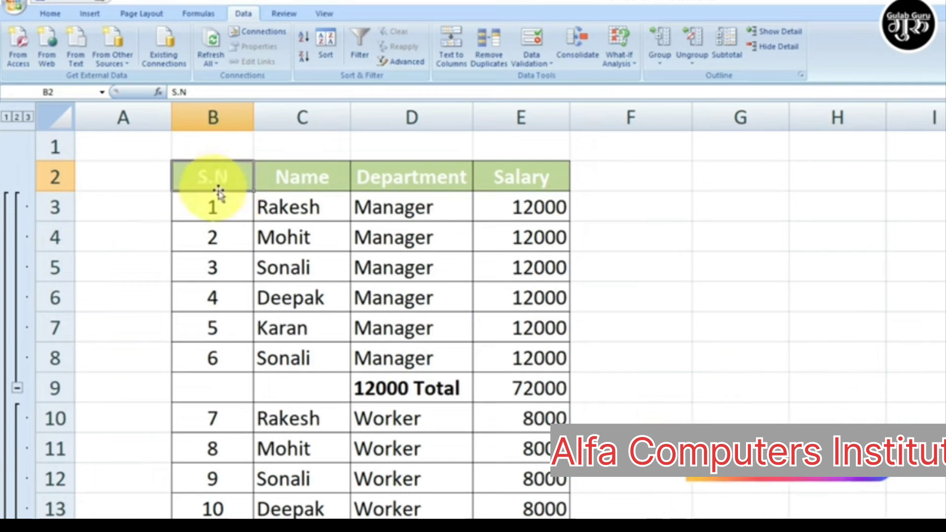
scroll(464, 321, down, 4)
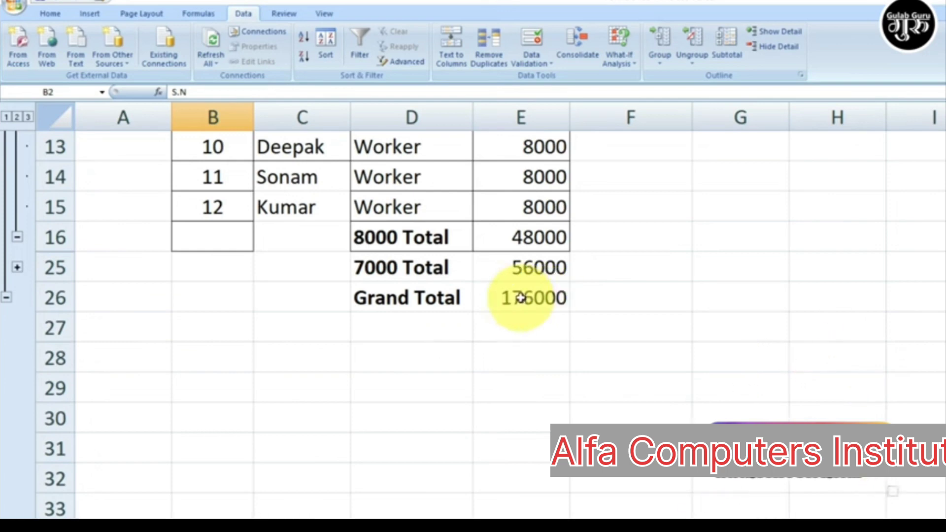
shift+click(535, 300)
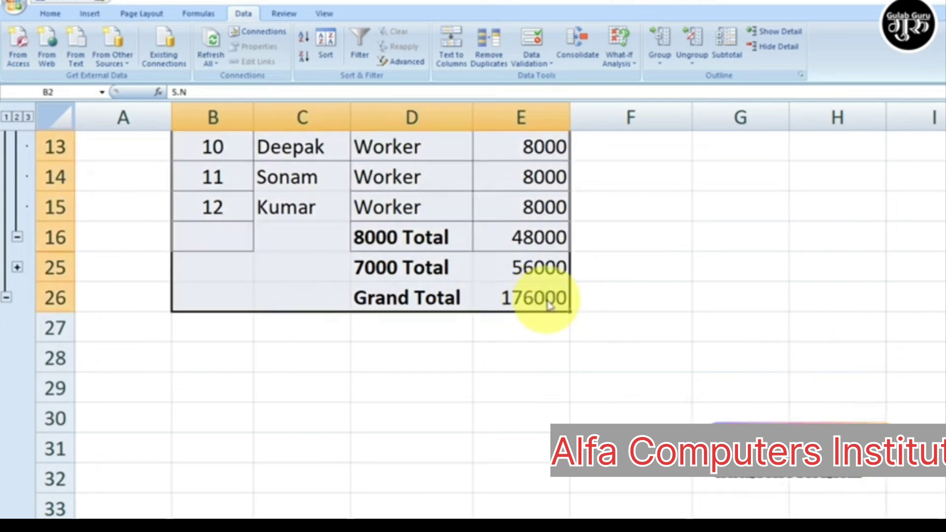
scroll(549, 305, up, 4)
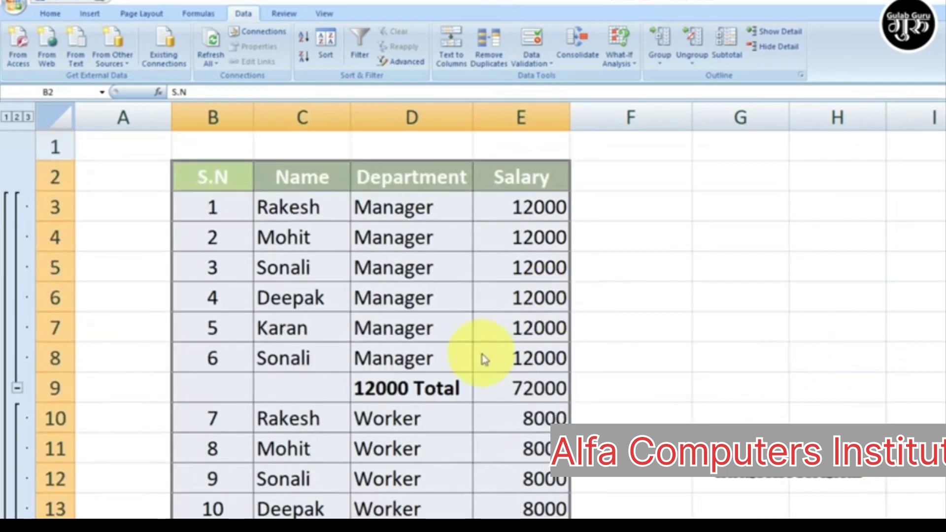
click(726, 50)
drag(315, 214, 458, 161)
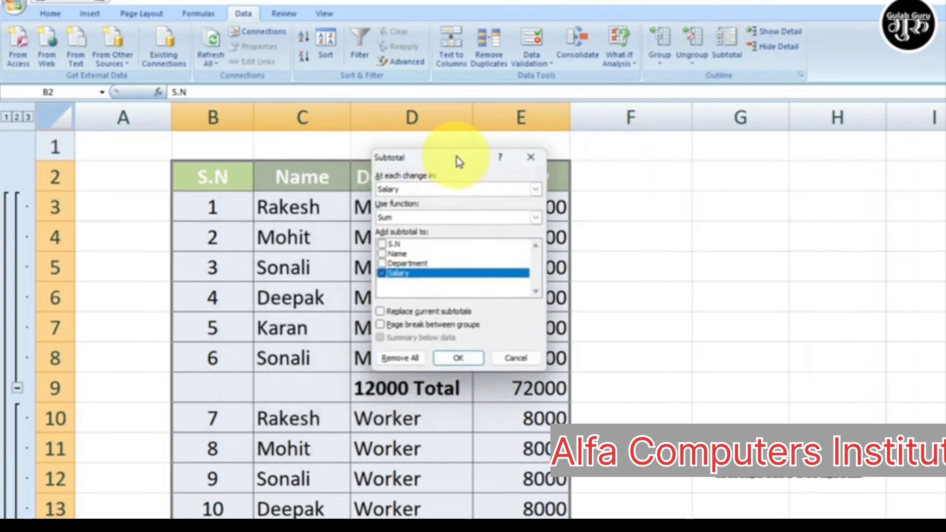
click(397, 362)
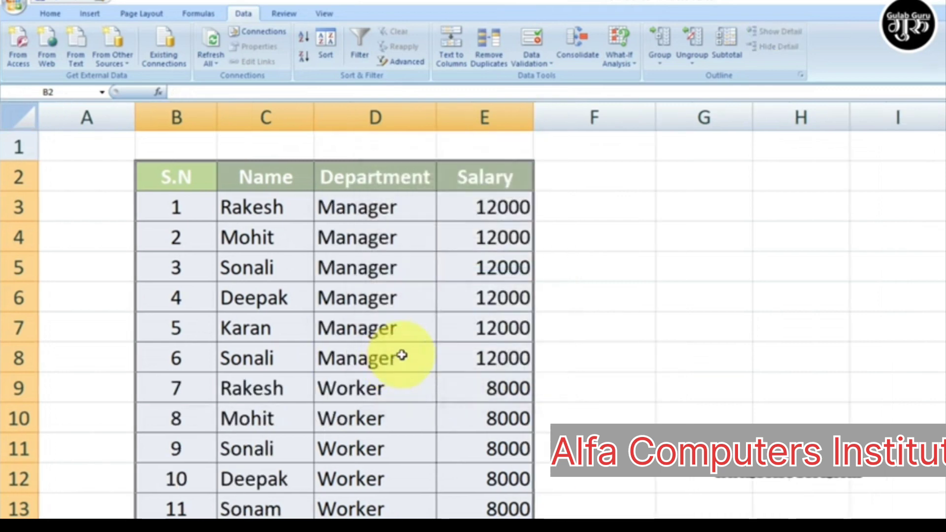
click(591, 269)
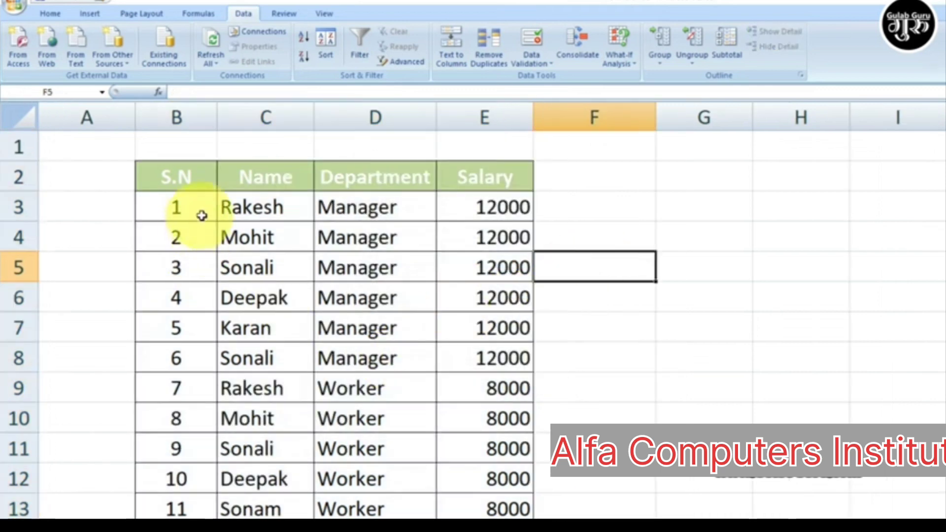
scroll(359, 338, down, 4)
scroll(354, 334, up, 4)
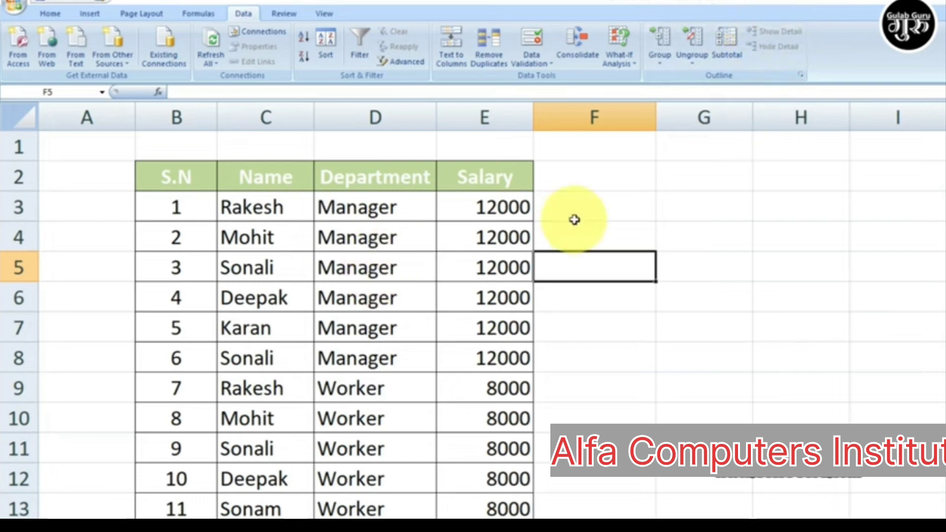
click(570, 238)
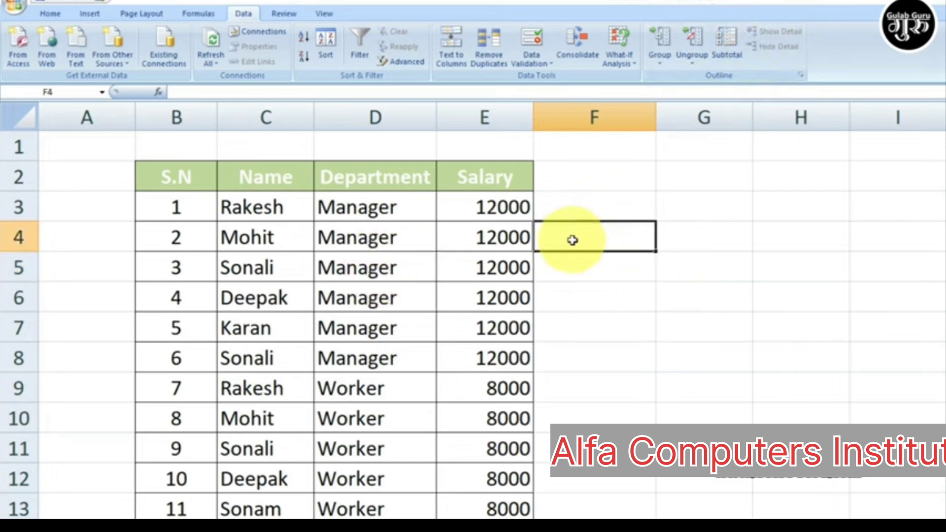
key(Down)
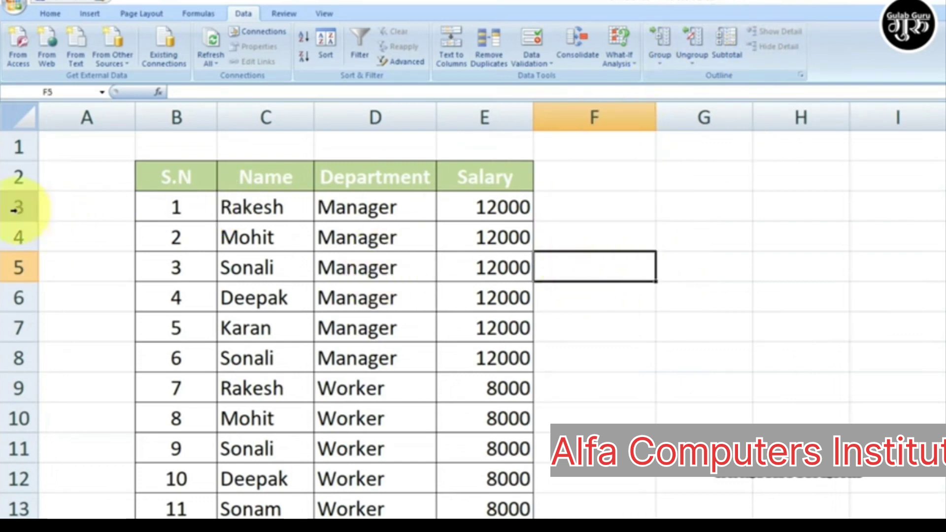
- Group the Name and Department columns C and D, and ungroup them again
drag(20, 206, 7, 314)
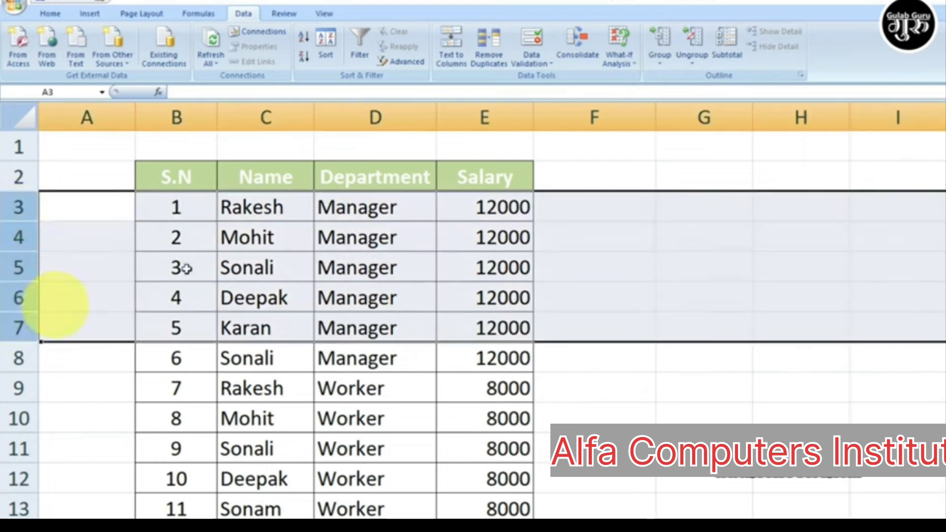
drag(276, 116, 380, 119)
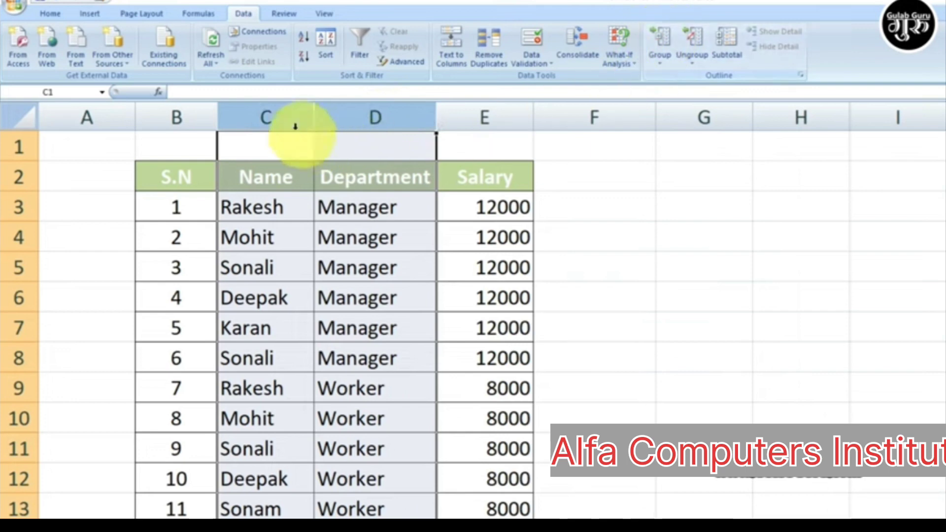
click(666, 38)
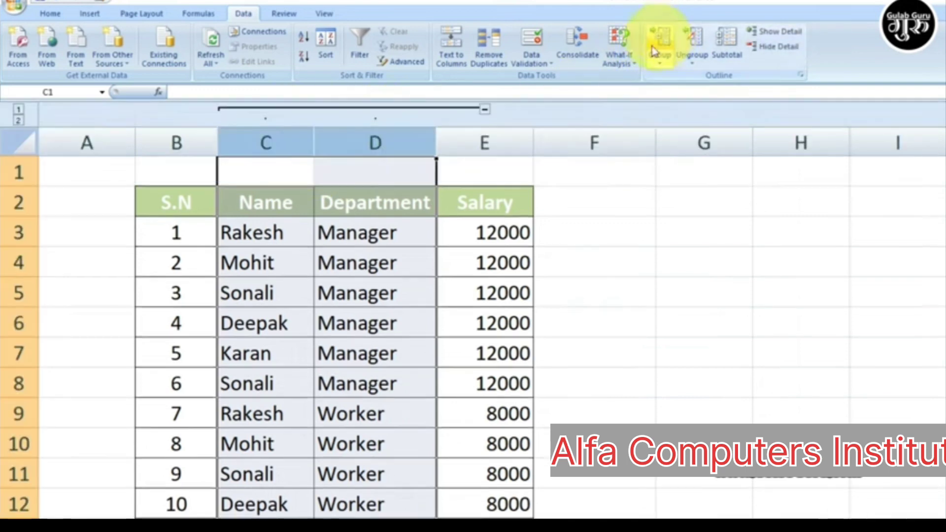
click(696, 47)
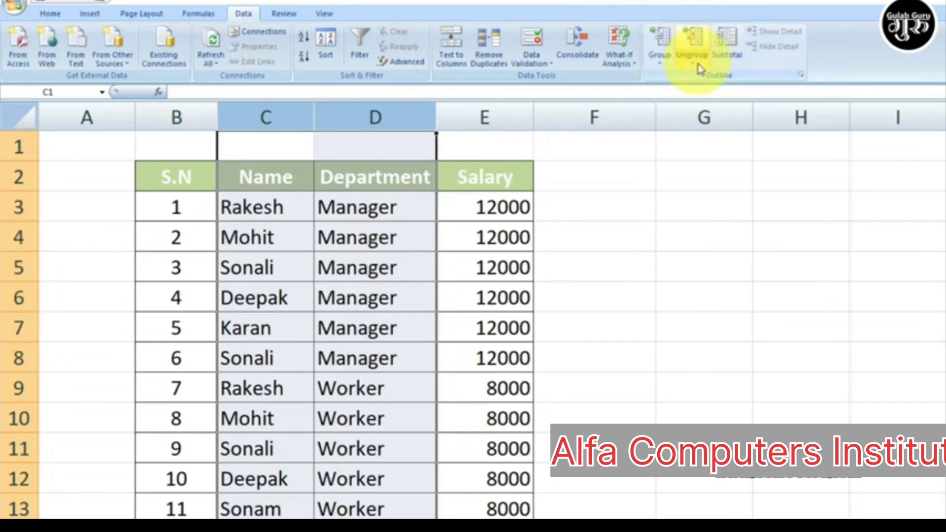
click(560, 260)
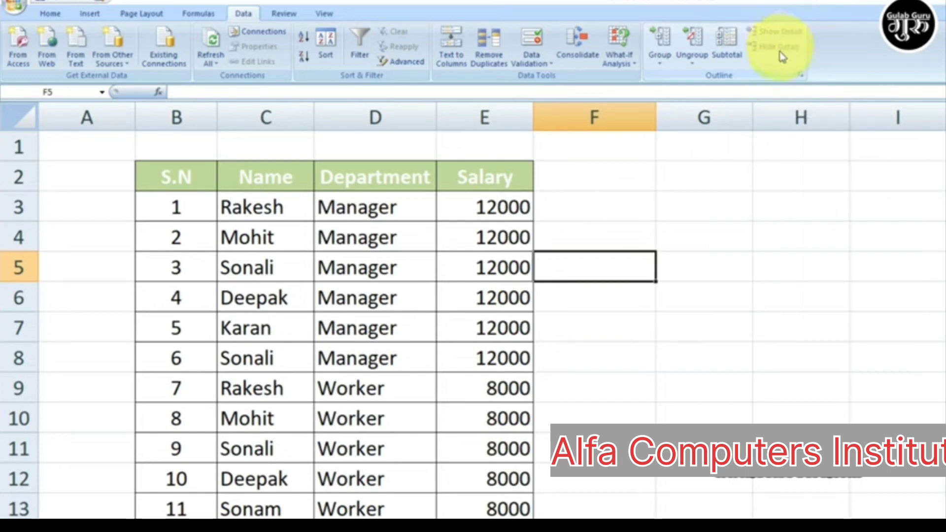
key(Up)
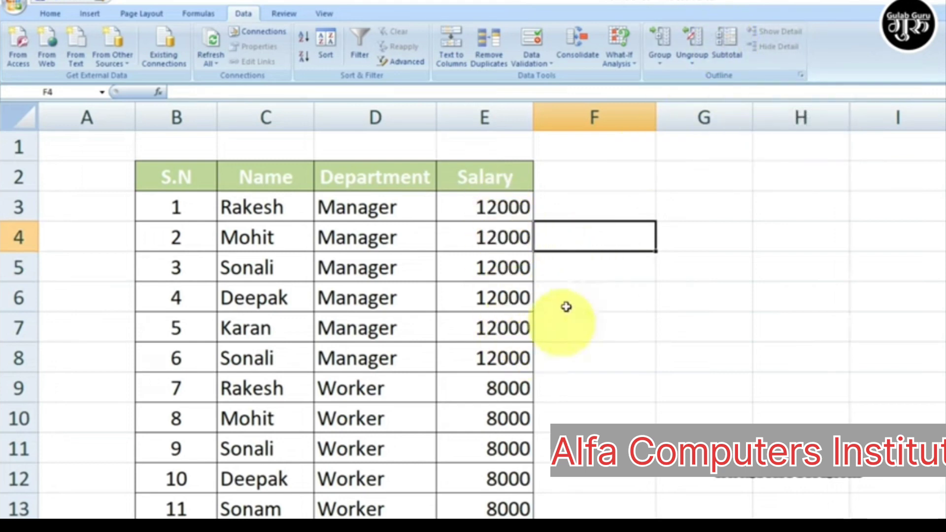
click(575, 266)
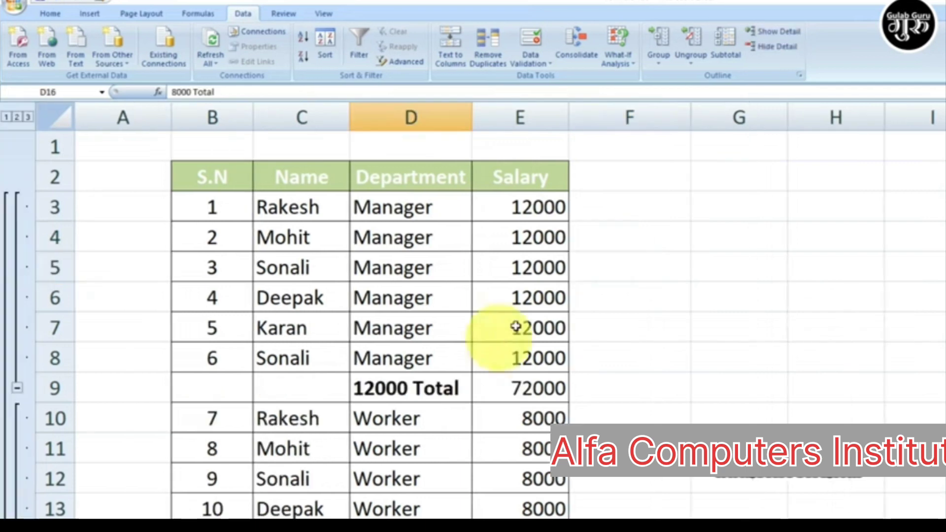